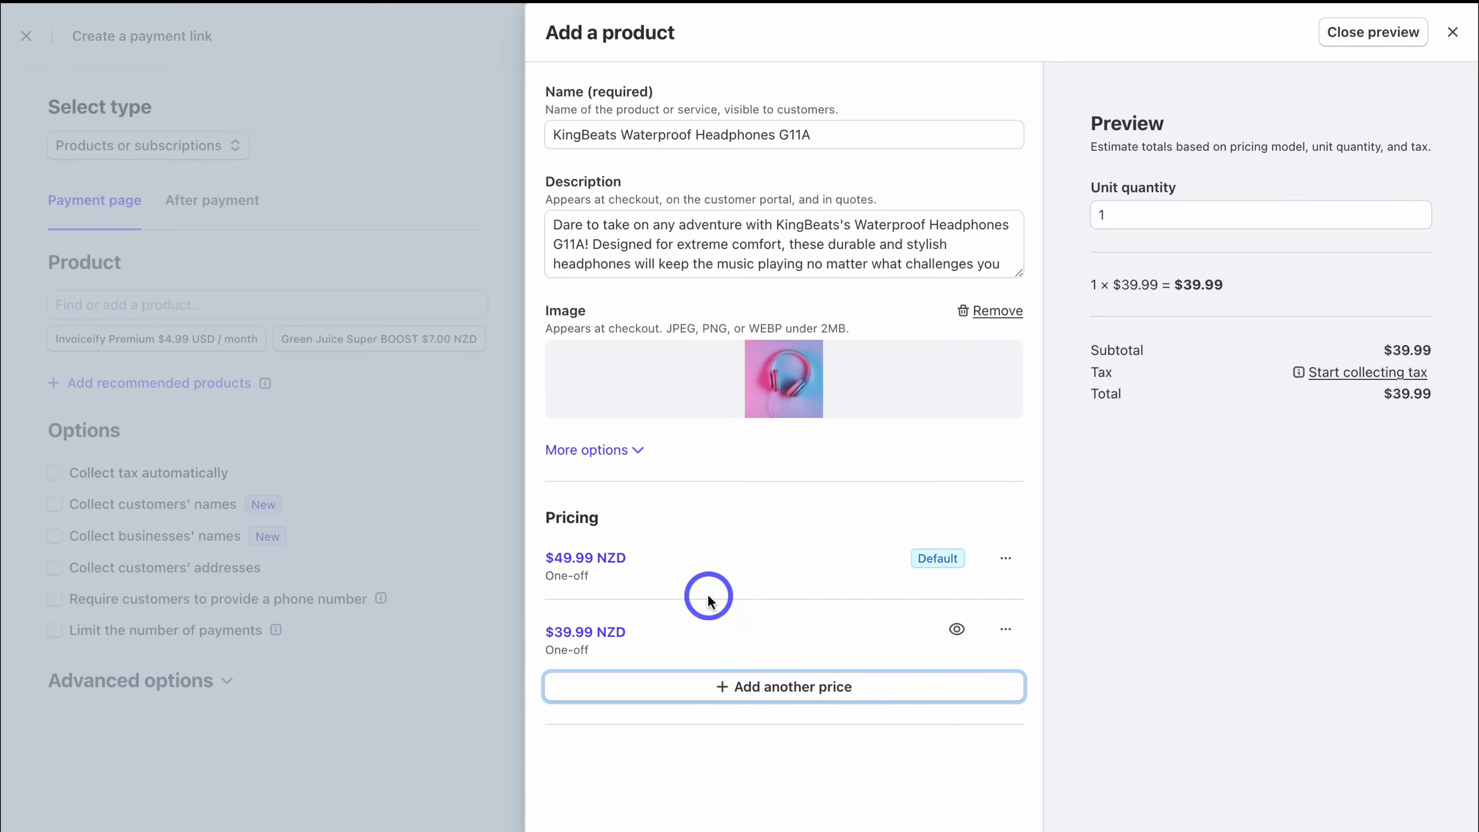
Add the KingBeats Waterproof Headphones G11A to the payment link, with KingBeats Waterproof Earphones C21B and Premium Beats for Focus as recommended products.
{"action": "scroll", "coordinate": [757, 524], "scroll_direction": "down", "scroll_amount": 2}
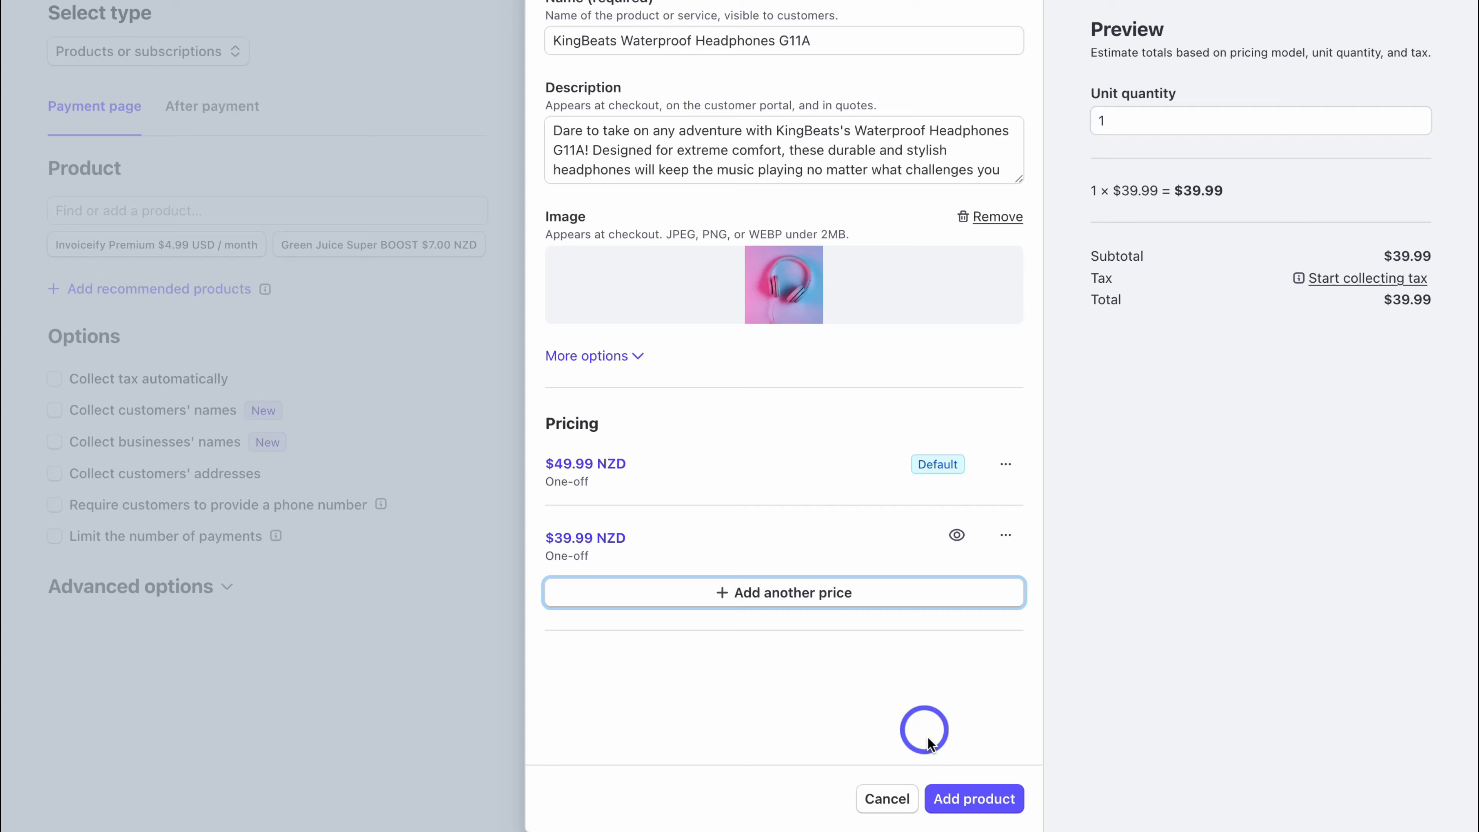
{"action": "left_click", "coordinate": [976, 799]}
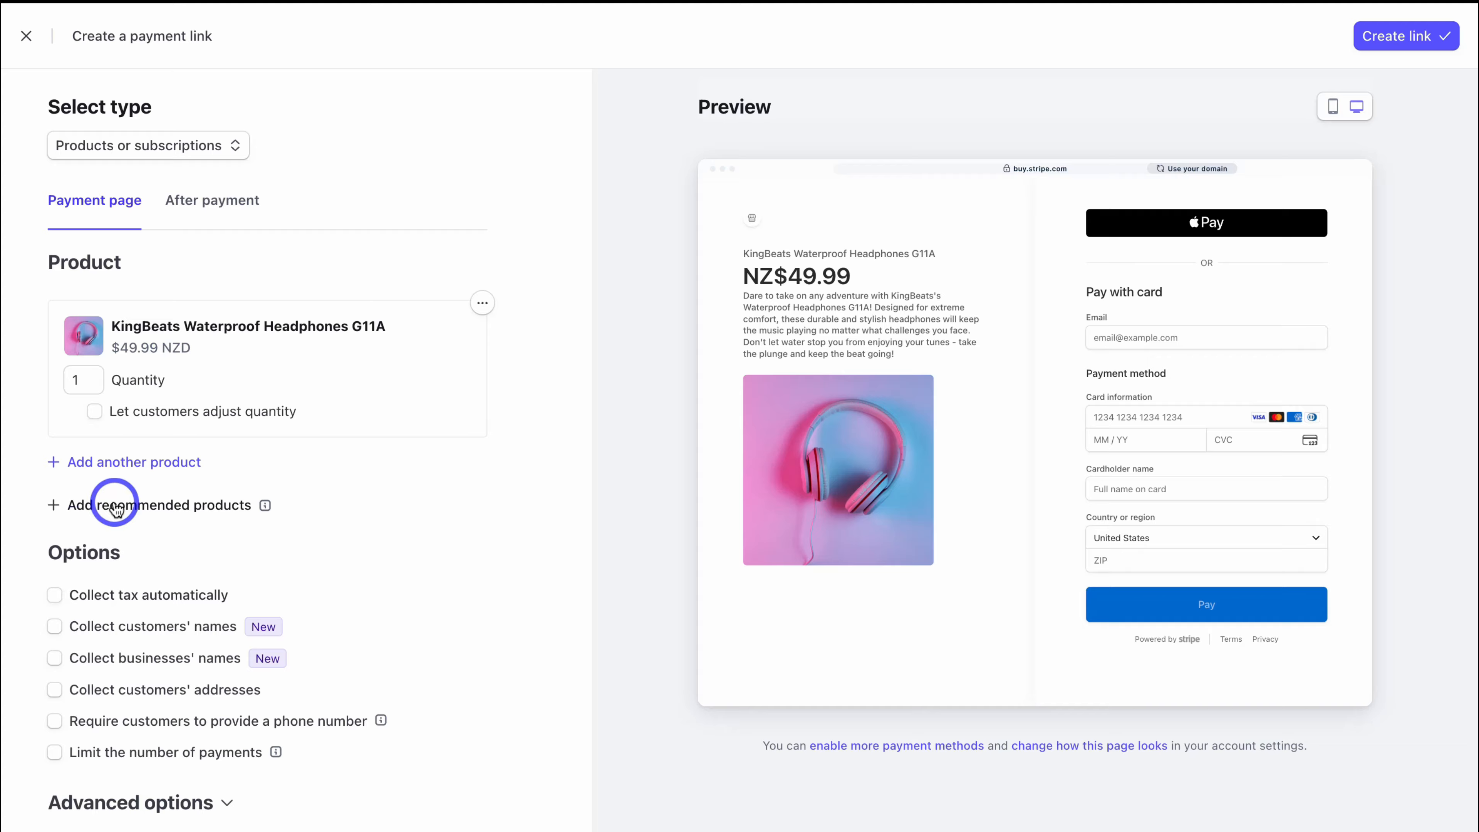
{"action": "left_click", "coordinate": [90, 506]}
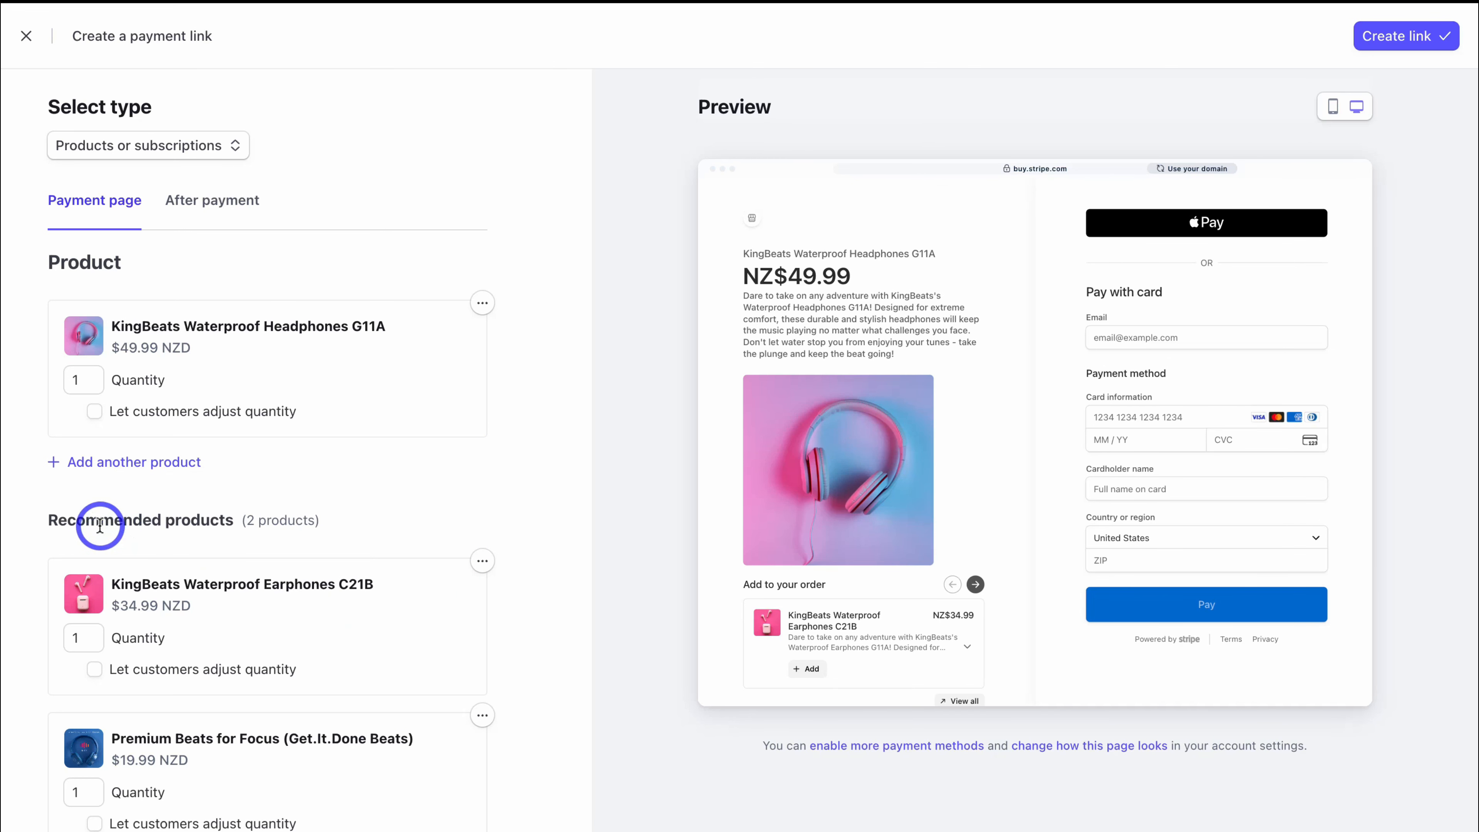
{"action": "scroll", "coordinate": [964, 538], "scroll_direction": "down", "scroll_amount": 2}
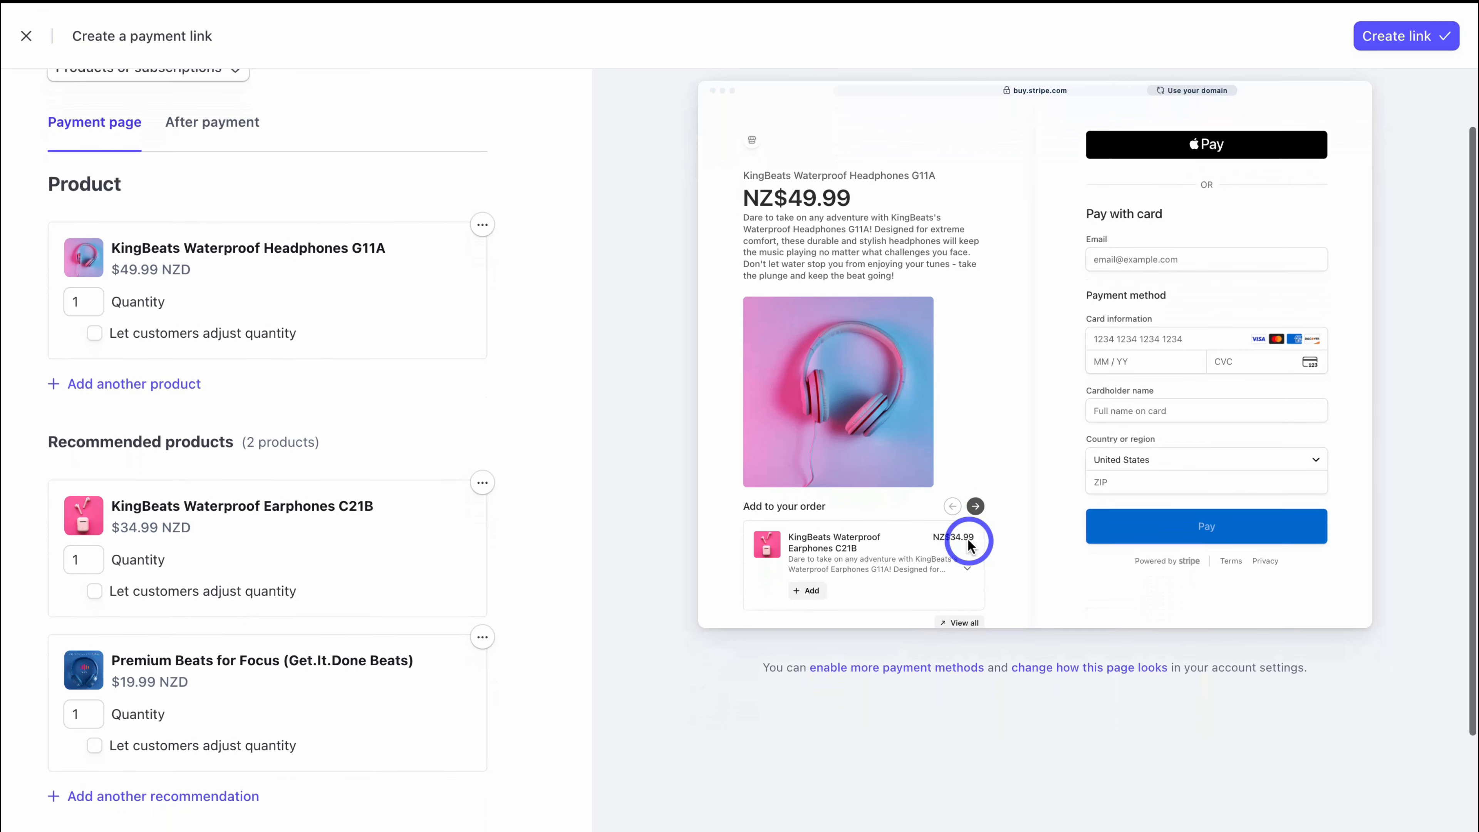
{"action": "scroll", "coordinate": [968, 544], "scroll_direction": "up", "scroll_amount": 2}
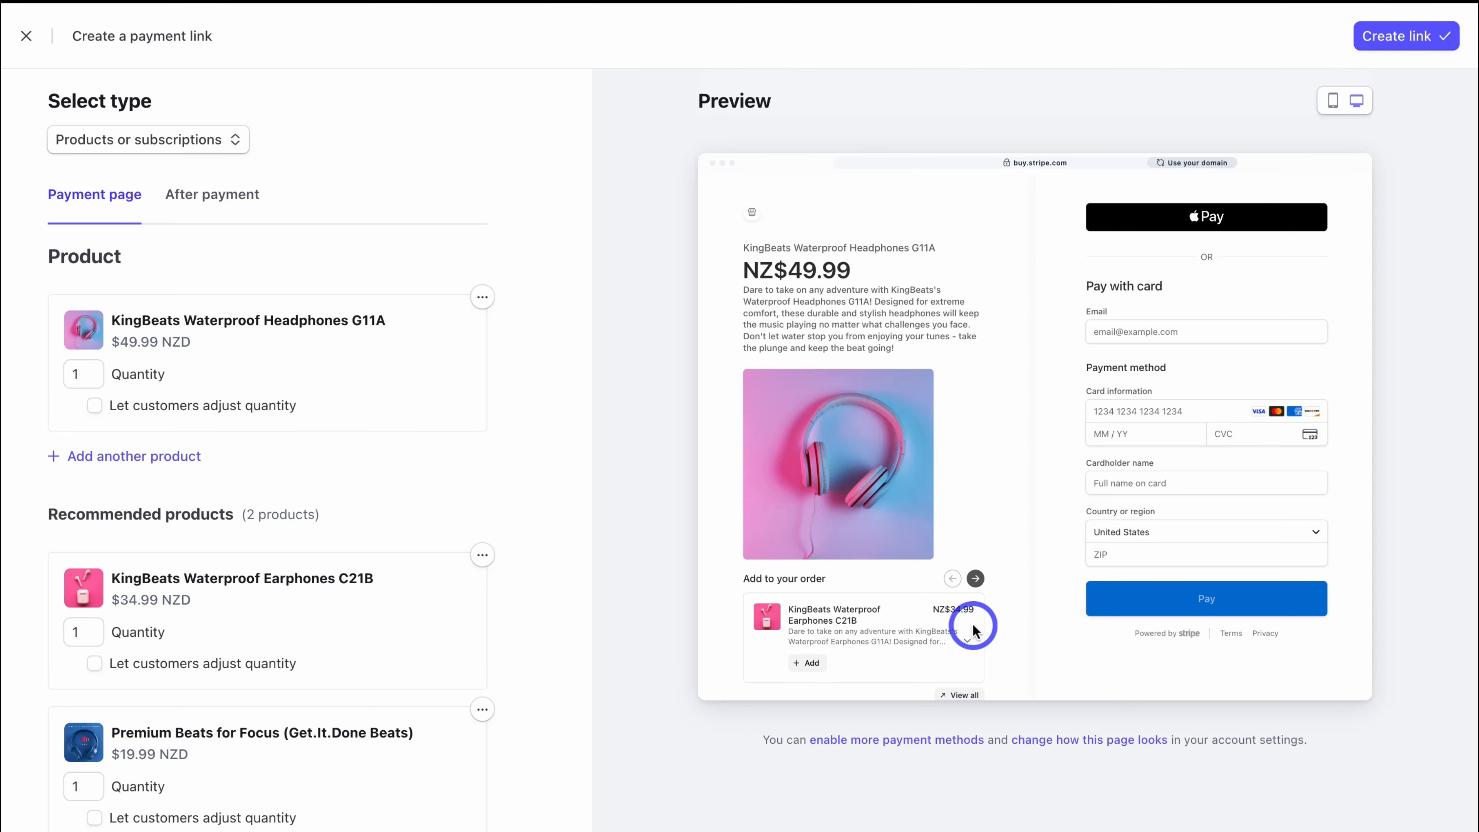
Enable collecting customers' names and customers' addresses on the payment page, with billing addresses only.
{"action": "scroll", "coordinate": [419, 681], "scroll_direction": "down", "scroll_amount": 2}
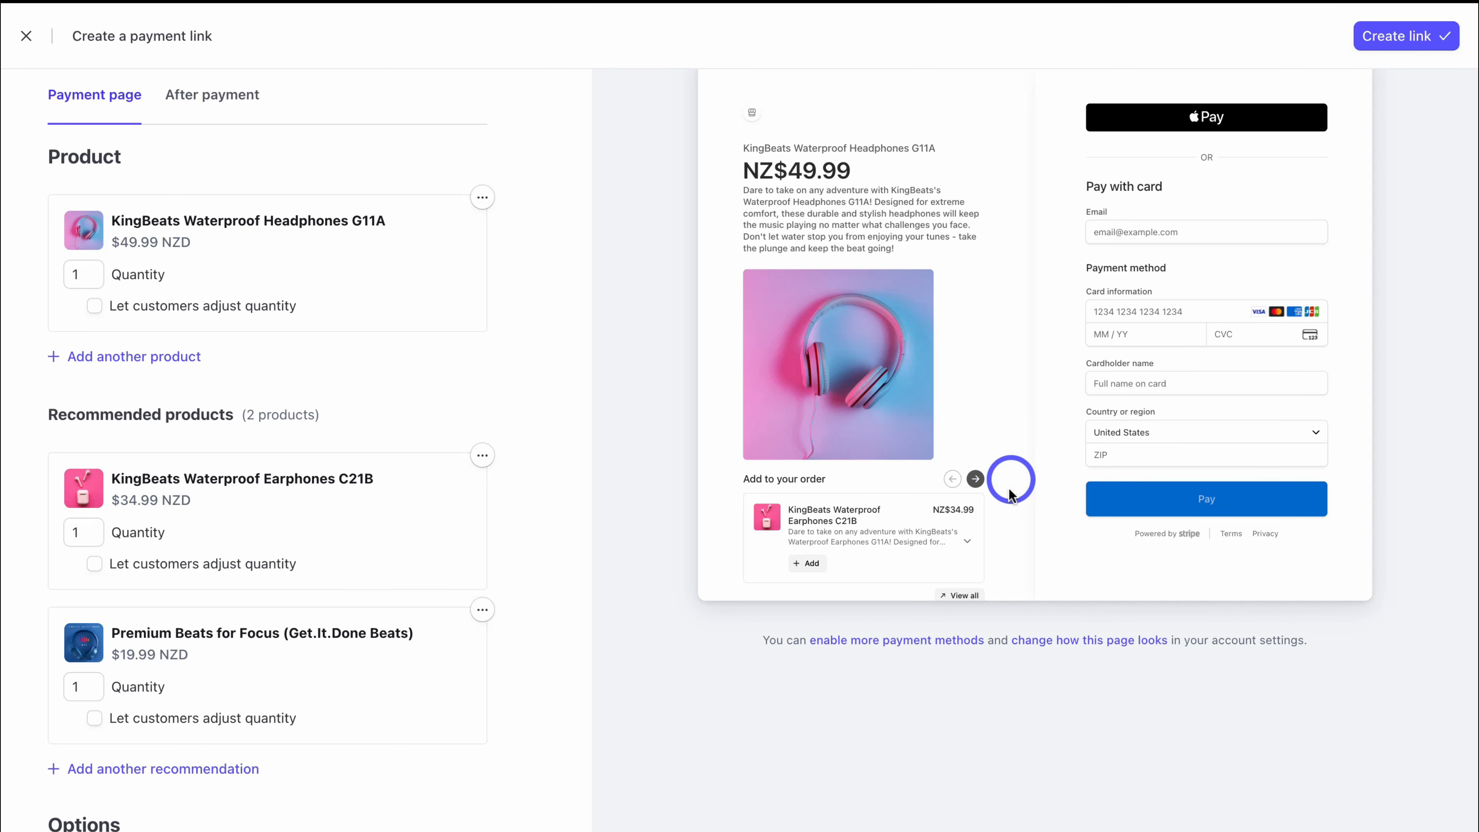
{"action": "scroll", "coordinate": [456, 568], "scroll_direction": "down", "scroll_amount": 4}
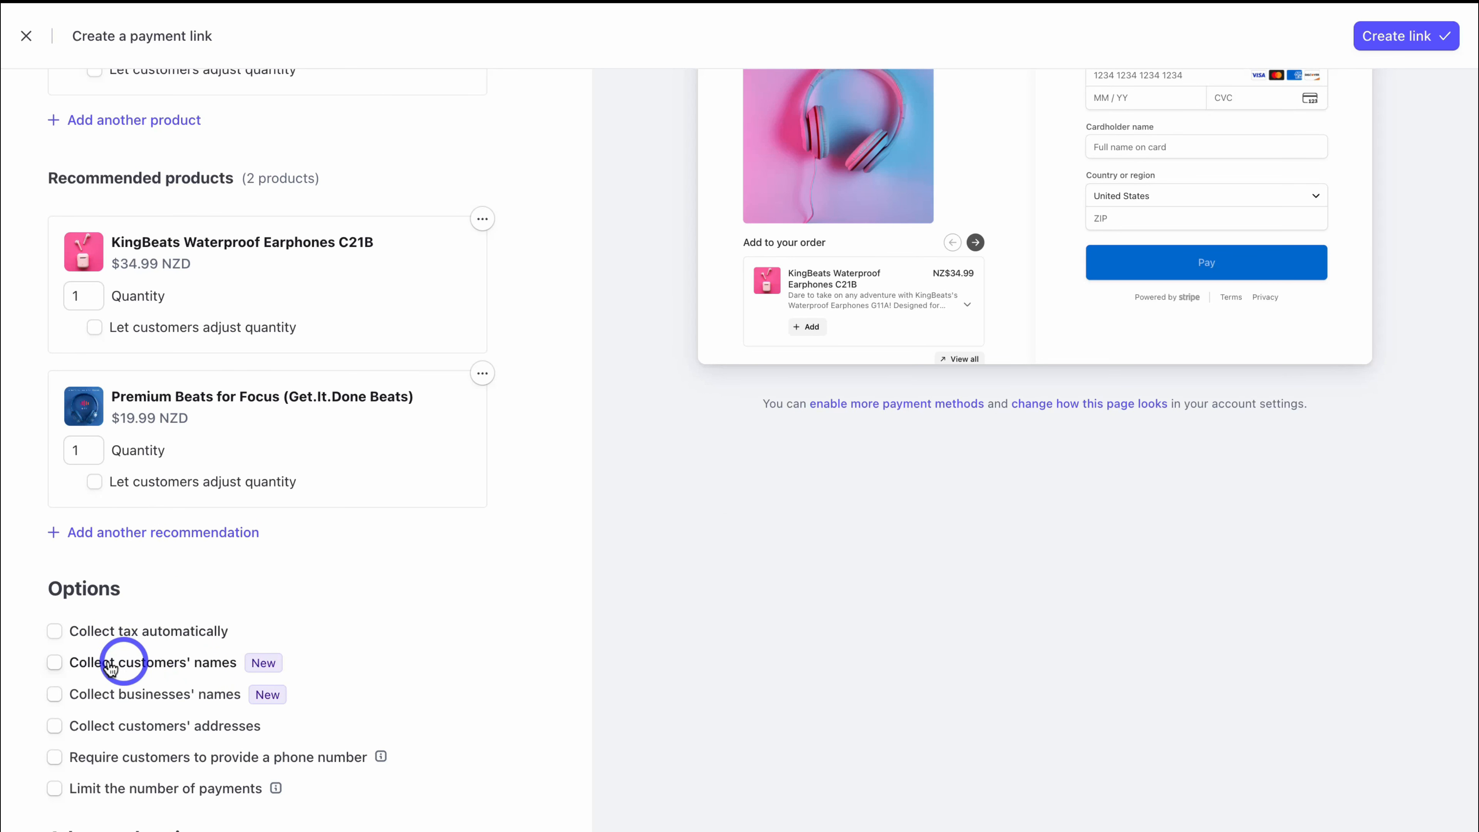
{"action": "left_click", "coordinate": [54, 662]}
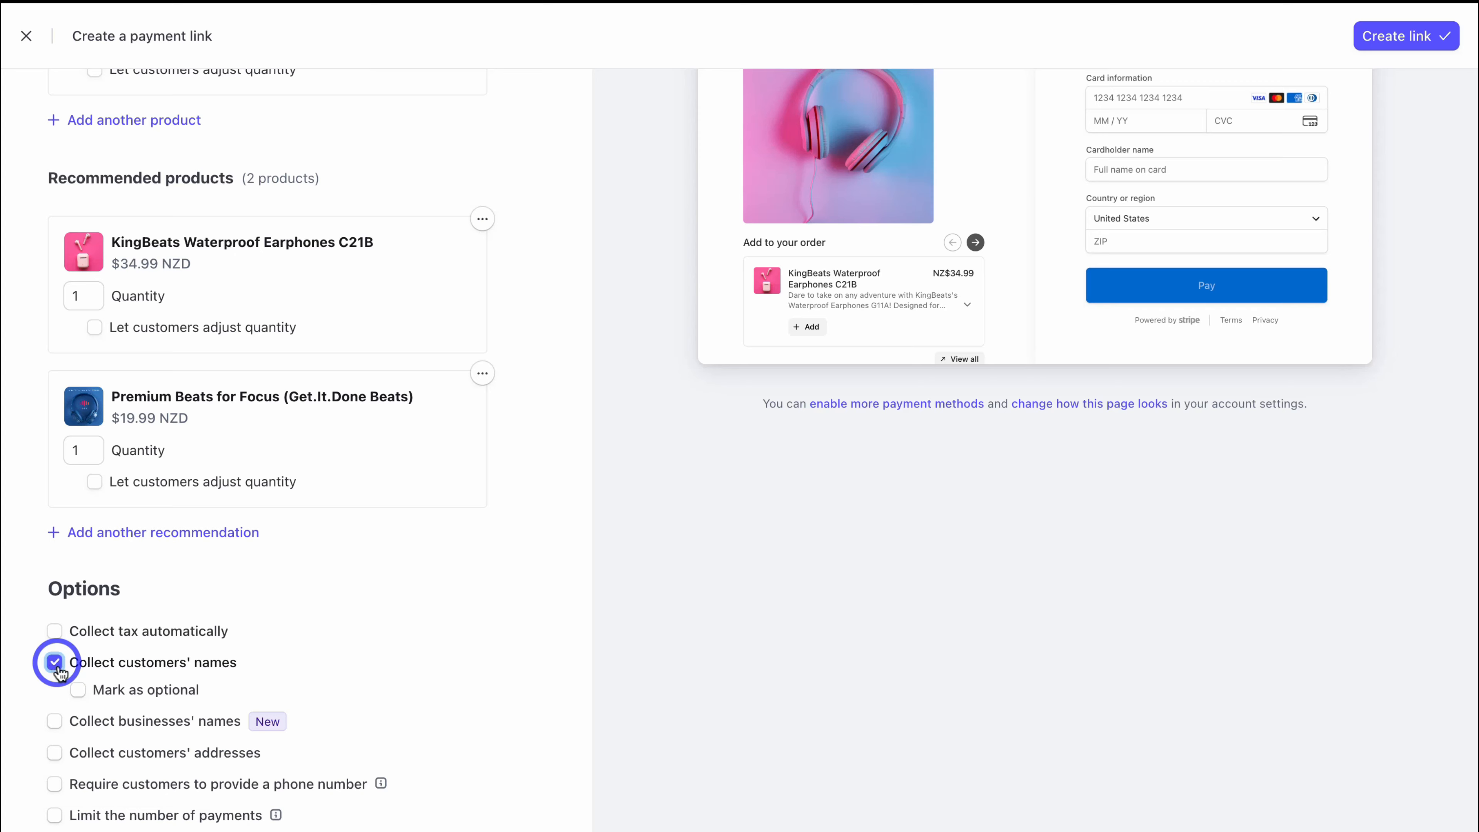
{"action": "left_click", "coordinate": [55, 752]}
{"action": "scroll", "coordinate": [57, 760], "scroll_direction": "down", "scroll_amount": 2}
{"action": "scroll", "coordinate": [87, 745], "scroll_direction": "down", "scroll_amount": 3}
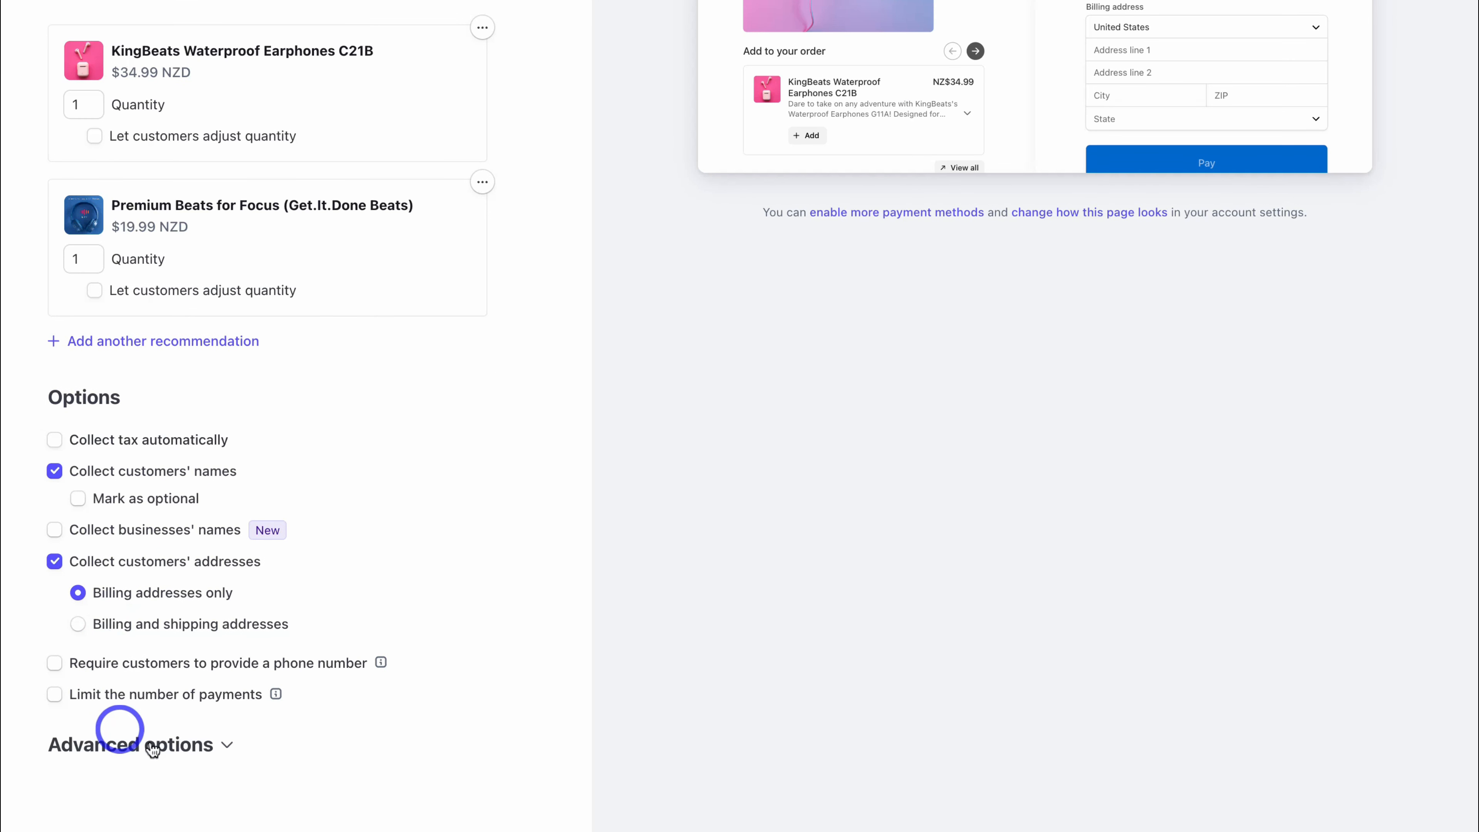
Enable the advanced option to save payment details for future use and keep Pay as the call to action.
{"action": "left_click", "coordinate": [128, 743]}
{"action": "scroll", "coordinate": [264, 731], "scroll_direction": "down", "scroll_amount": 2}
{"action": "scroll", "coordinate": [264, 731], "scroll_direction": "down", "scroll_amount": 2}
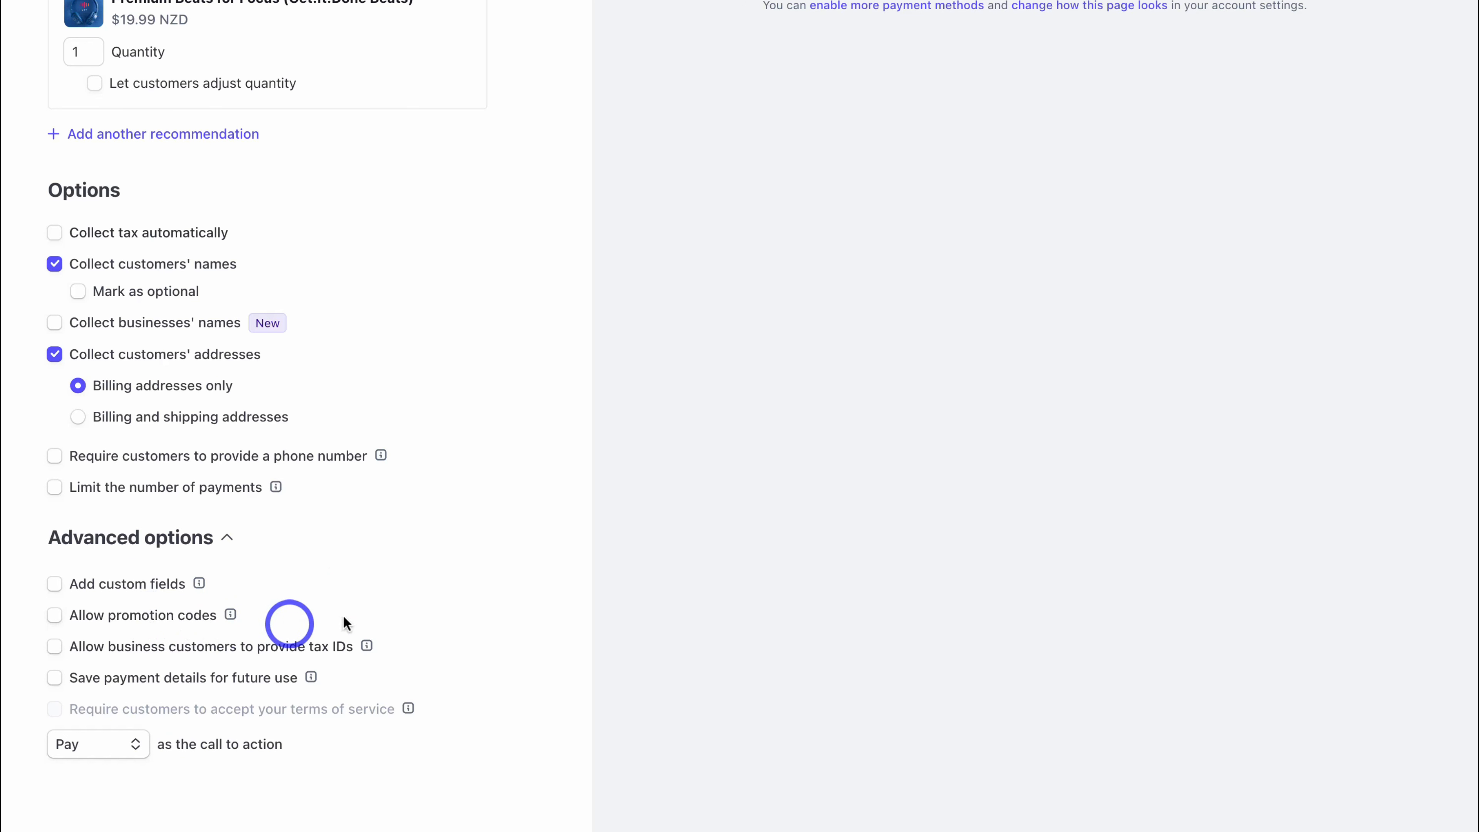
{"action": "left_click", "coordinate": [54, 677]}
{"action": "left_click", "coordinate": [119, 749]}
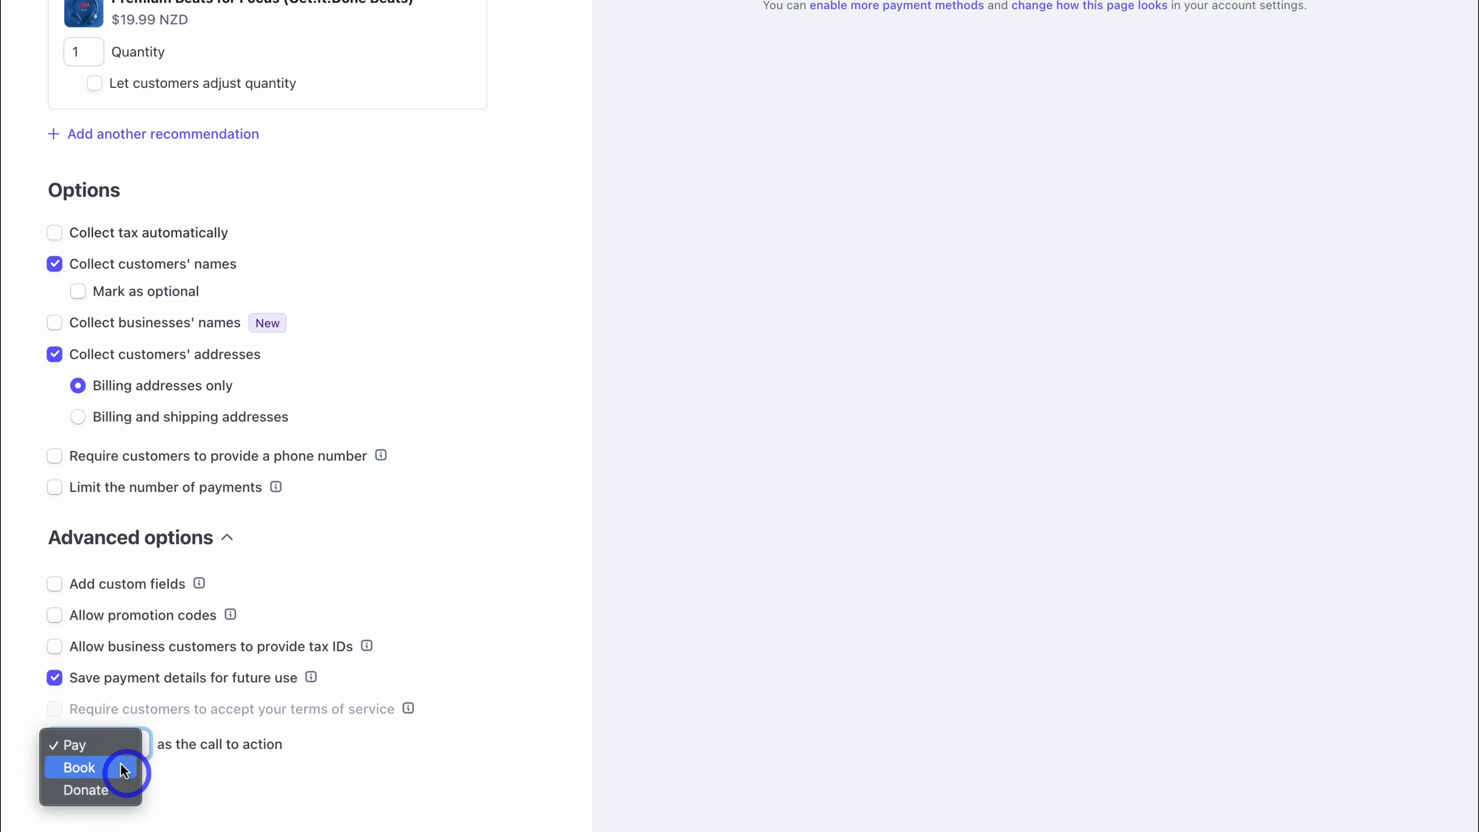
{"action": "left_click", "coordinate": [406, 766]}
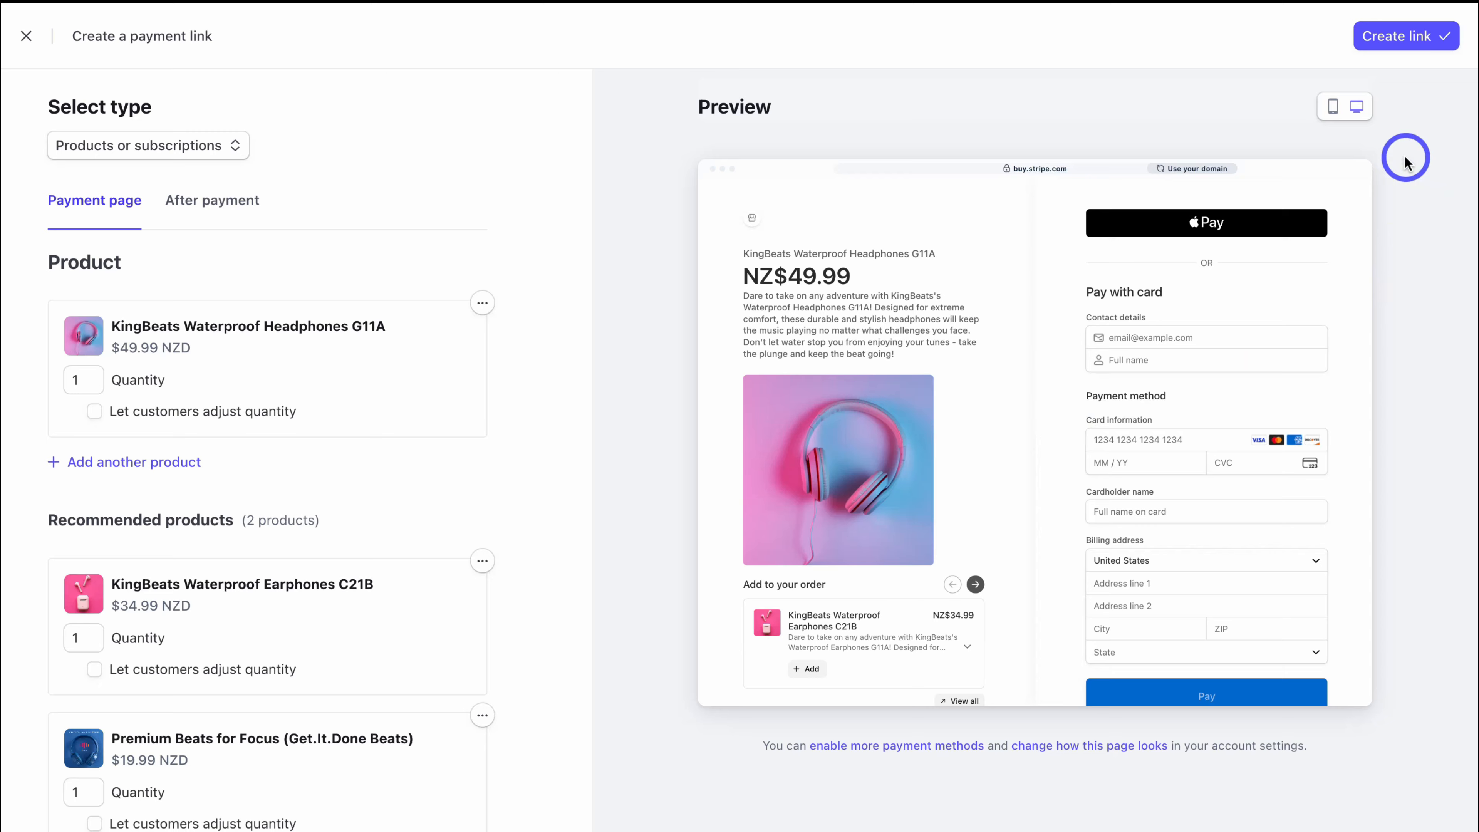
Check the payment page in the mobile preview and return to the desktop preview.
{"action": "left_click", "coordinate": [1333, 112]}
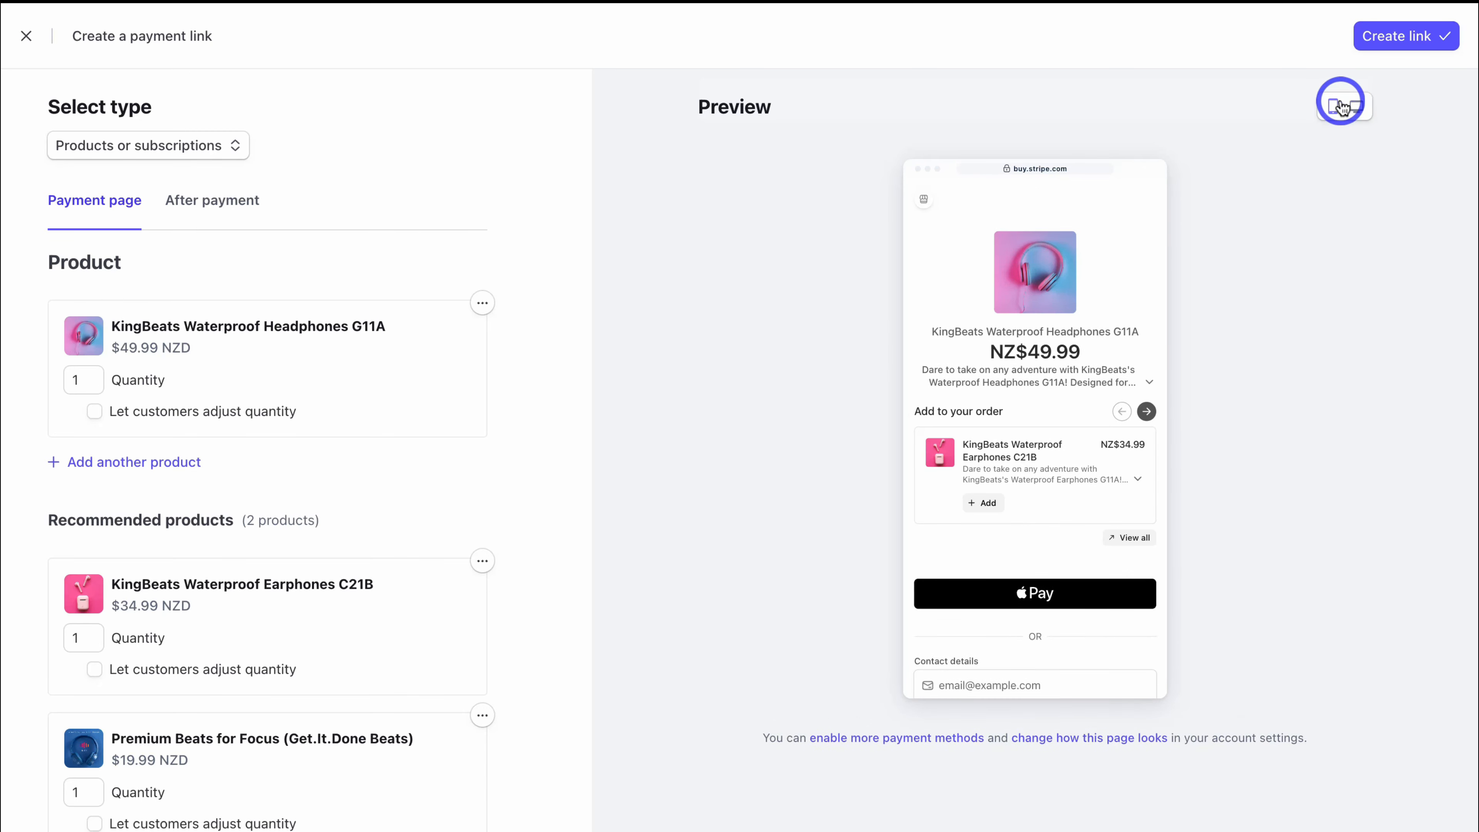
{"action": "left_click", "coordinate": [1357, 107]}
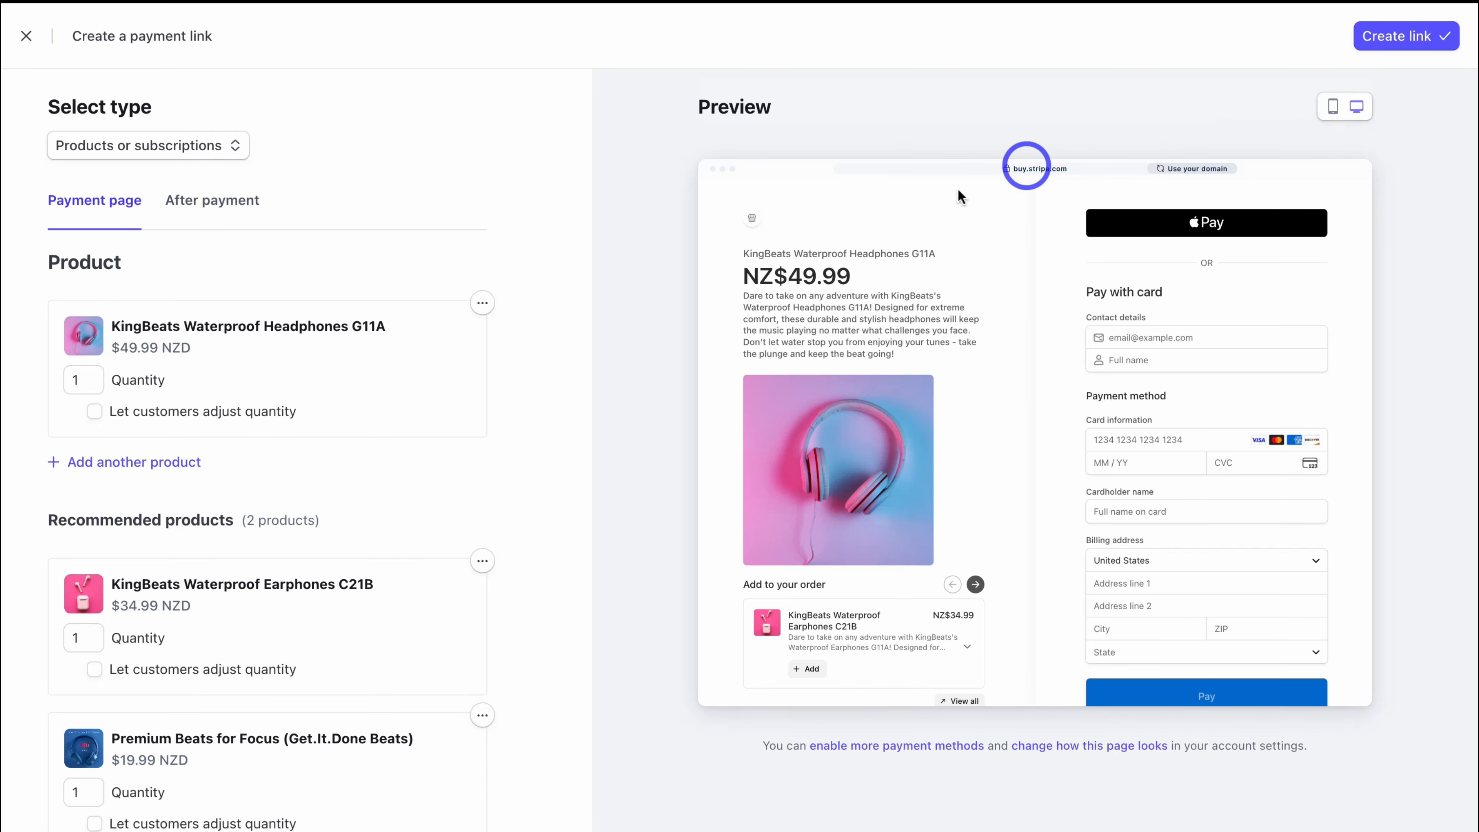
Try replacing the default after-payment confirmation with a custom message and turn that option off again.
{"action": "left_click", "coordinate": [212, 200]}
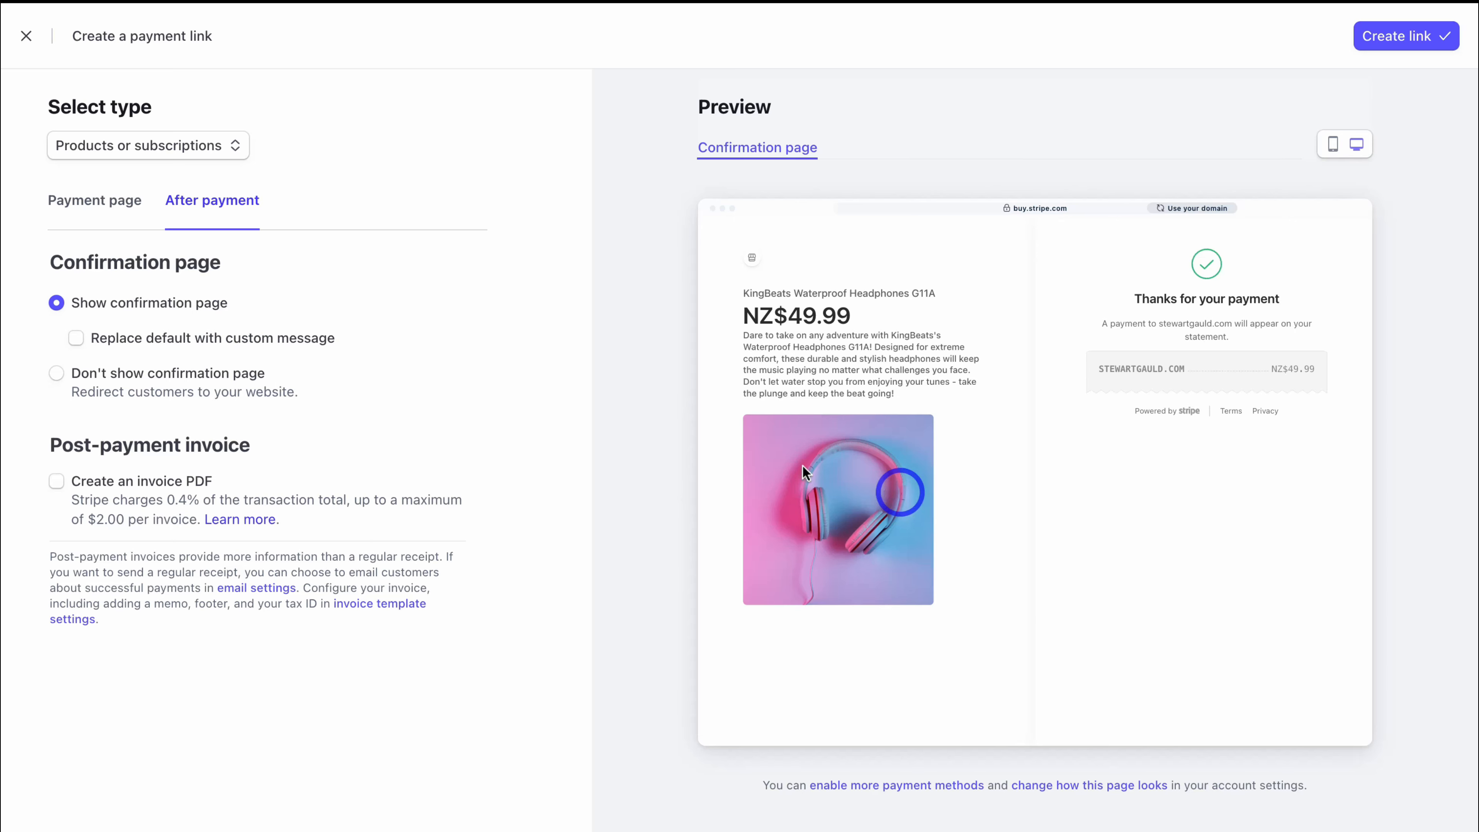
{"action": "left_click", "coordinate": [76, 338]}
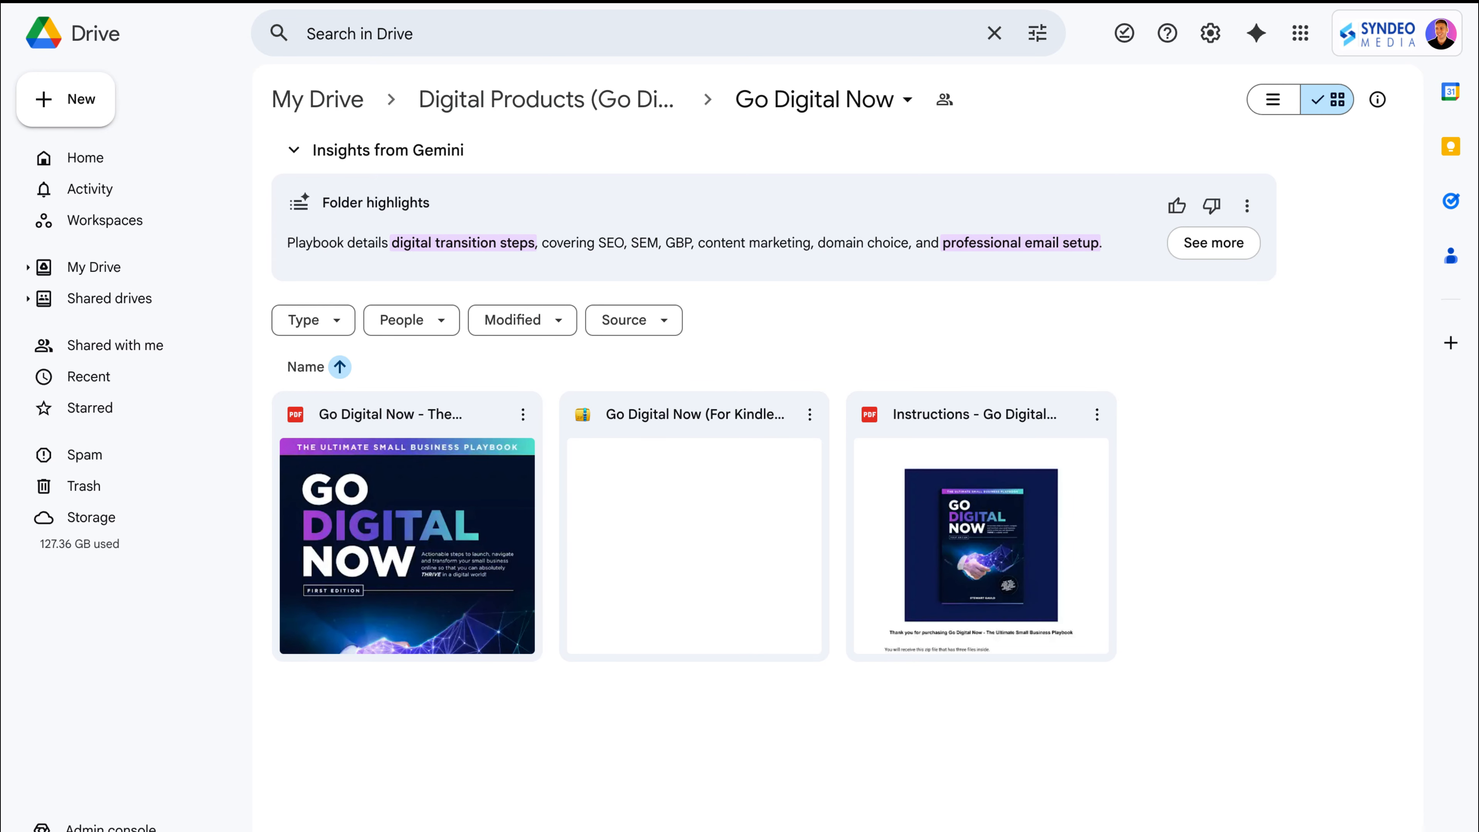
{"action": "left_click", "coordinate": [243, 378]}
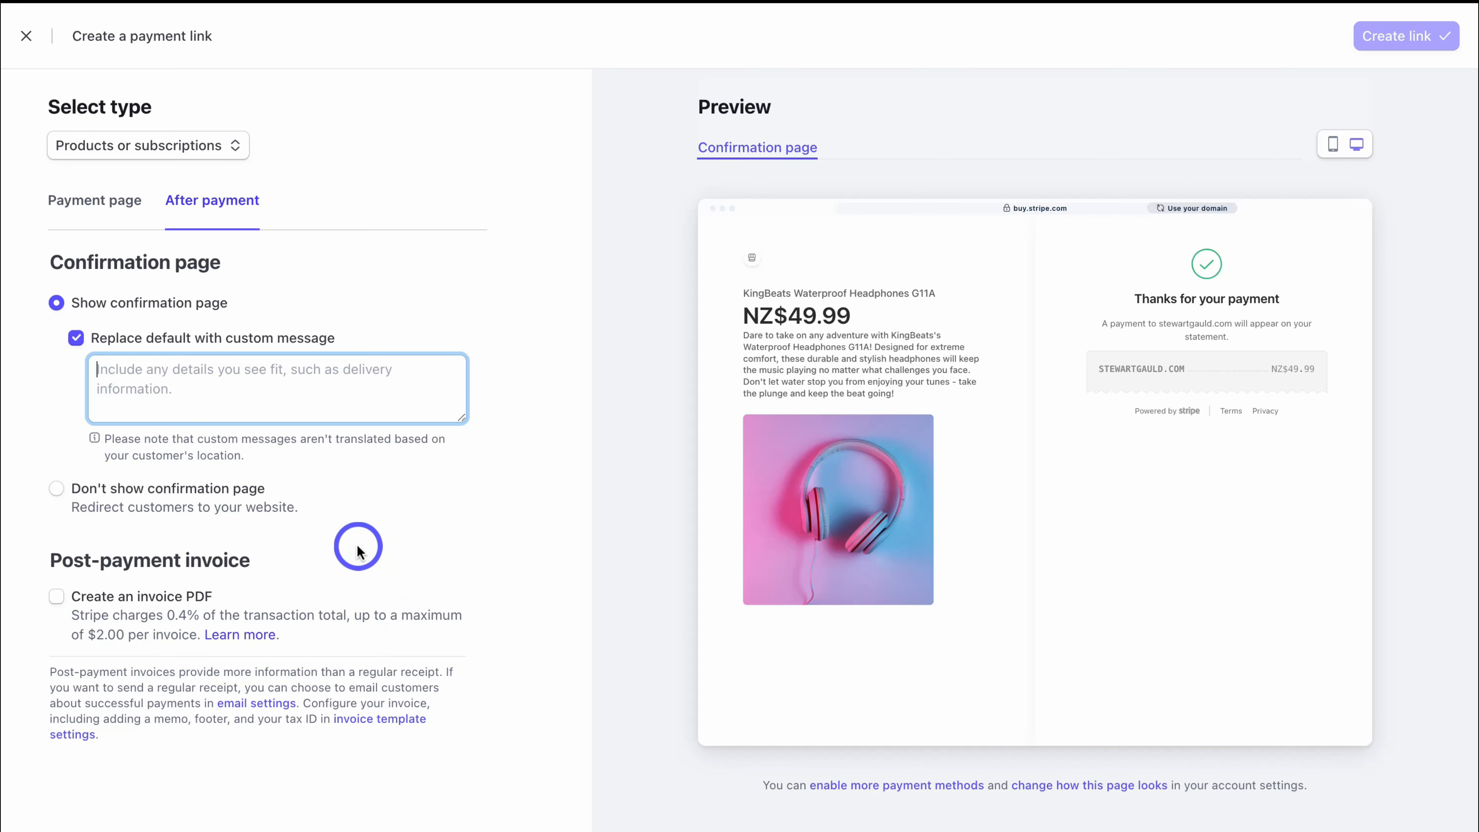
{"action": "left_click", "coordinate": [76, 338]}
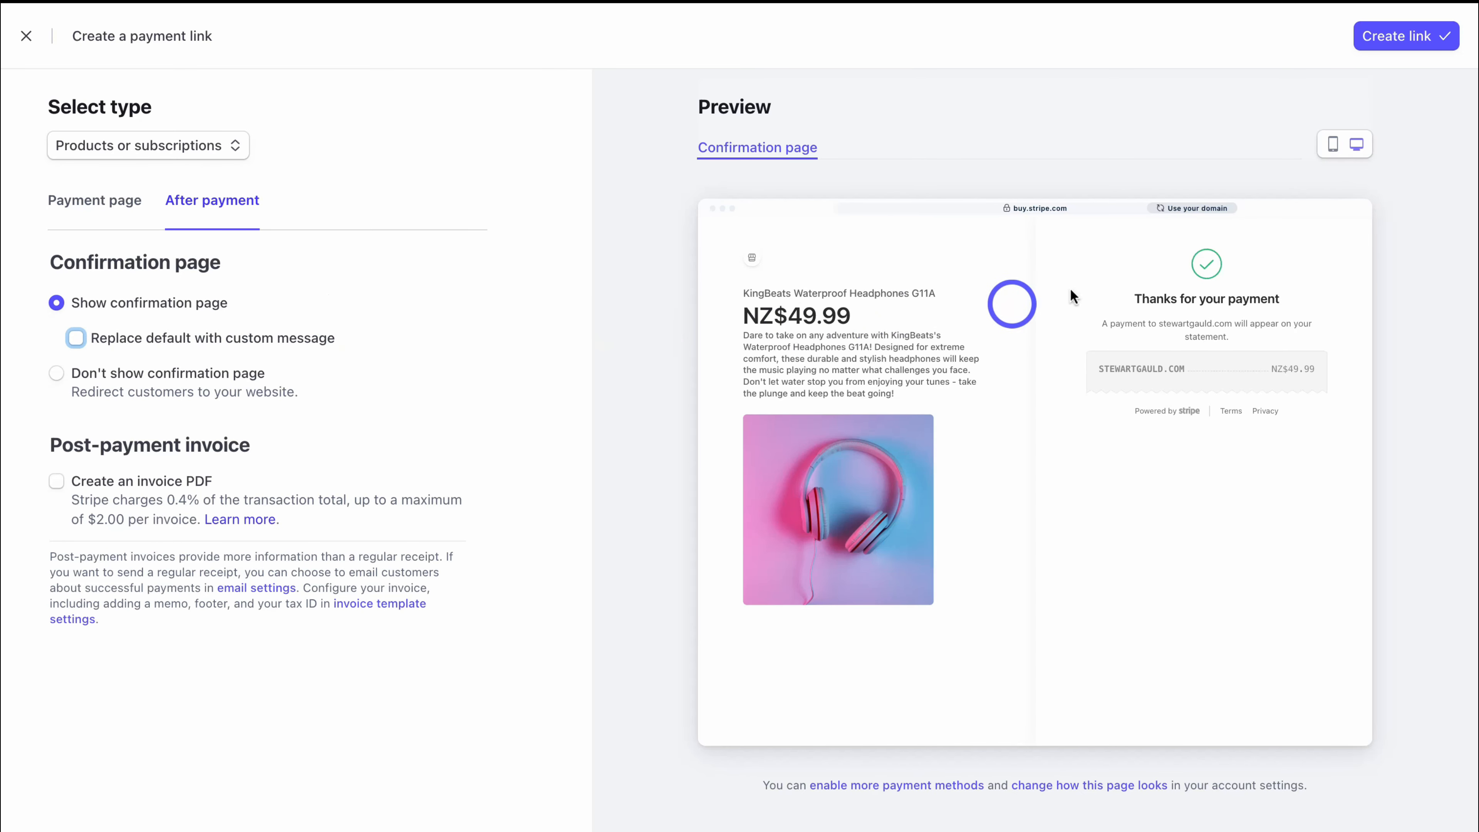
Create the payment link for the headphones and copy its URL.
{"action": "left_click", "coordinate": [1397, 46]}
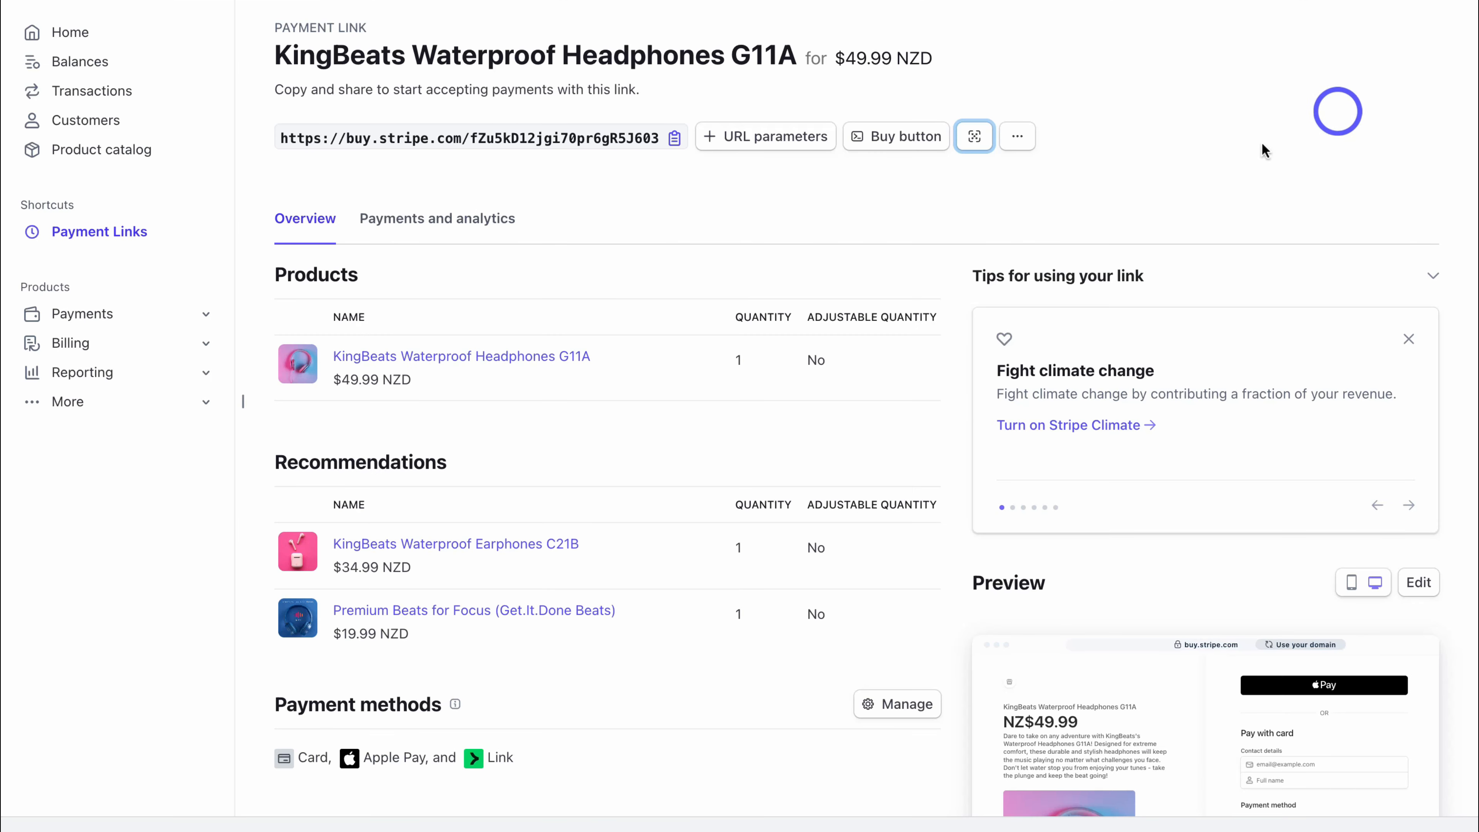
{"action": "left_click", "coordinate": [674, 139]}
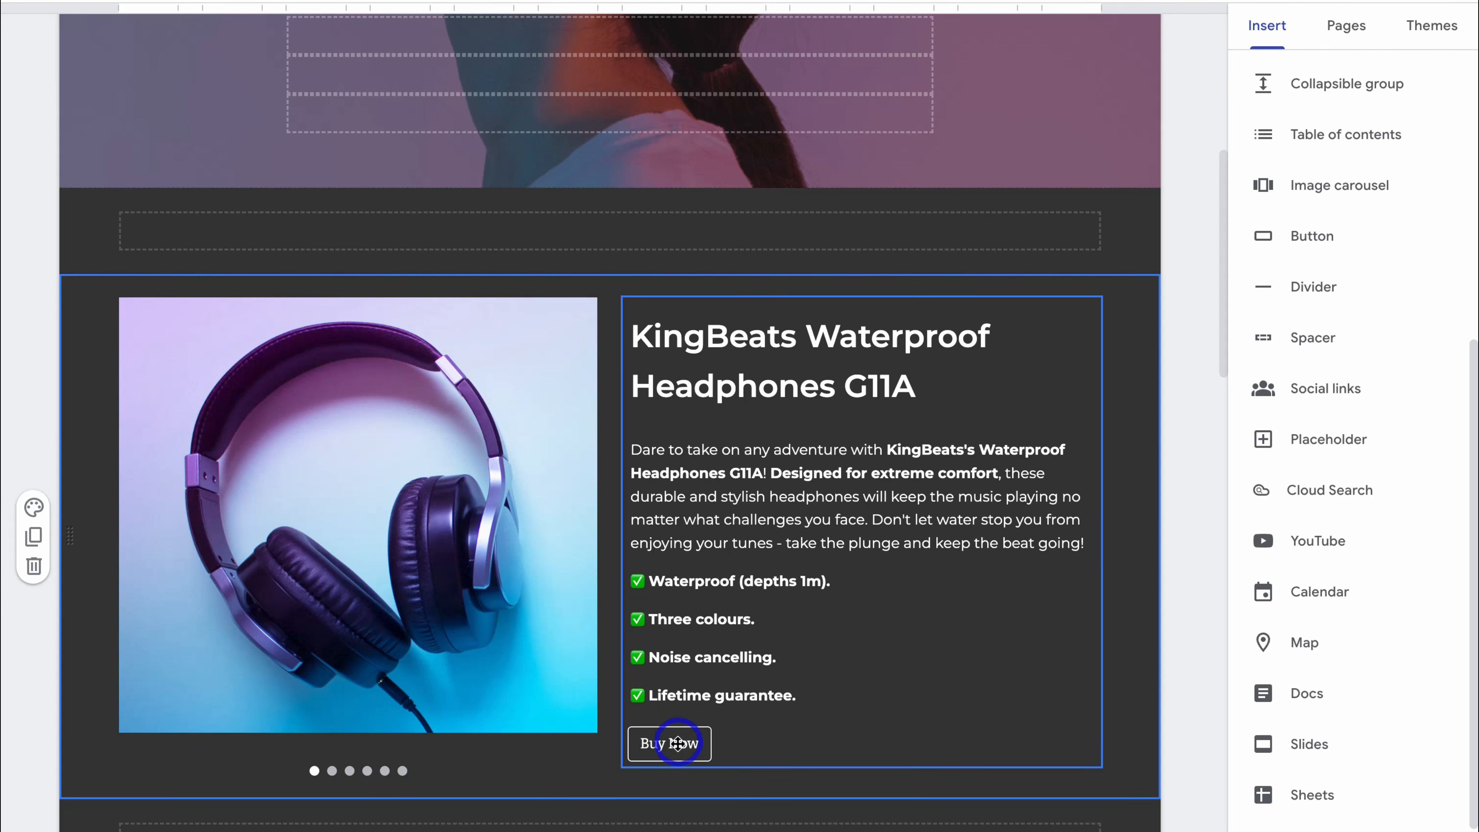
In the KingBeats site in Google Sites, replace the Buy Now button's link with the copied payment link.
{"action": "left_click", "coordinate": [677, 743]}
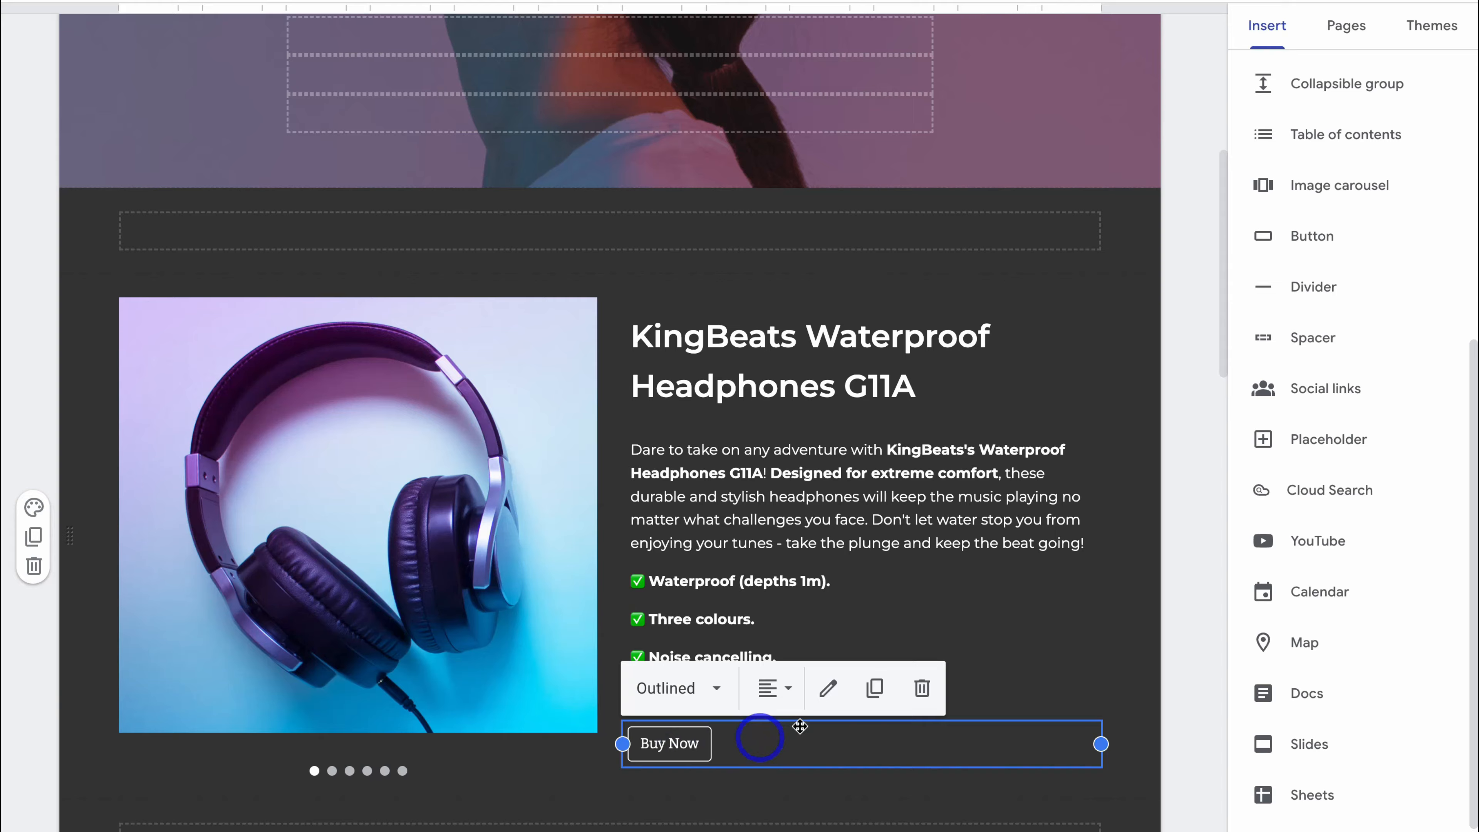
{"action": "left_click", "coordinate": [829, 691]}
{"action": "left_click_drag", "start_coordinate": [925, 445], "coordinate": [512, 437]}
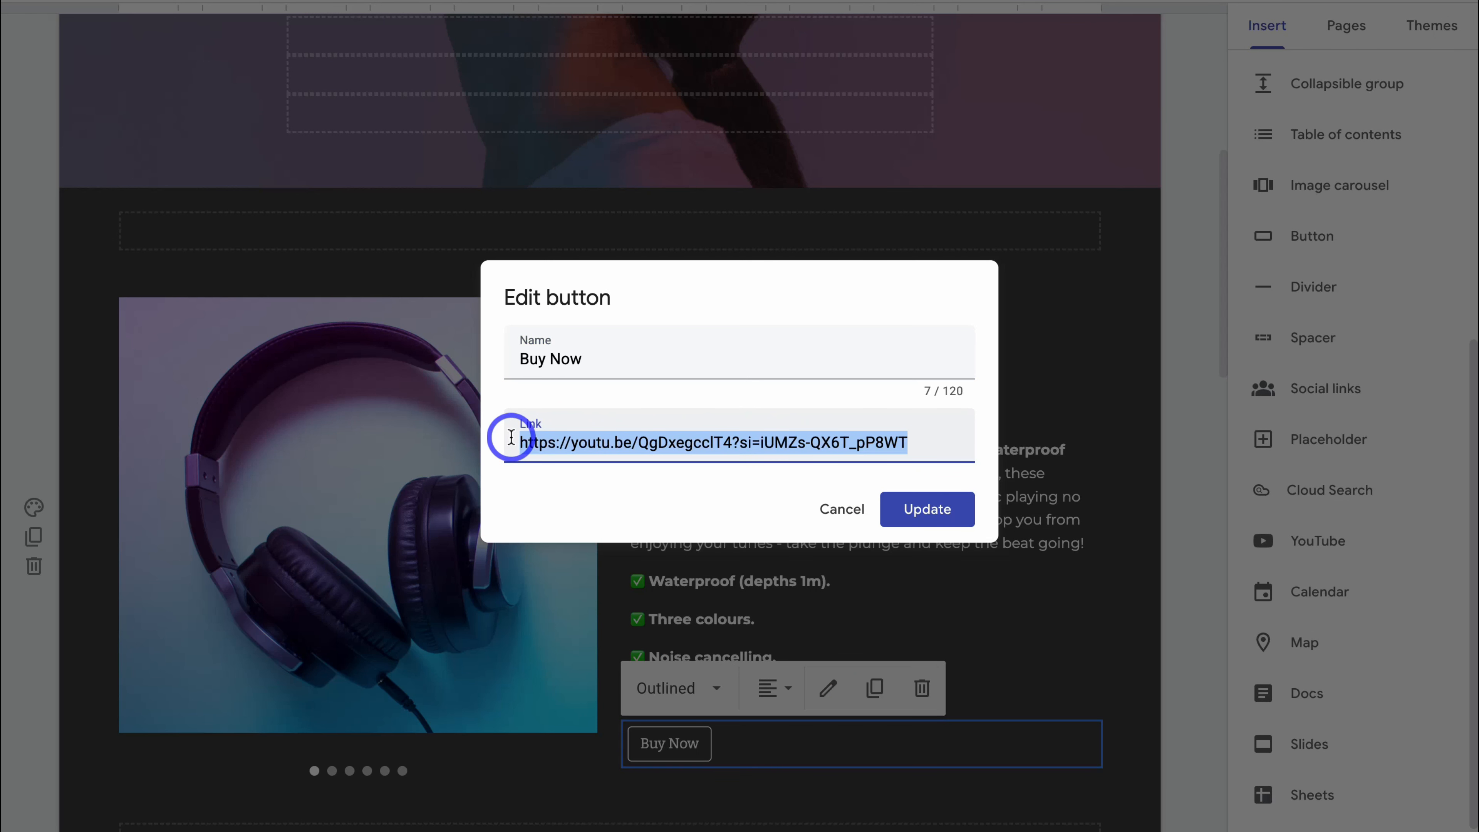
{"action": "key", "text": "ctrl+v"}
{"action": "left_click", "coordinate": [919, 520]}
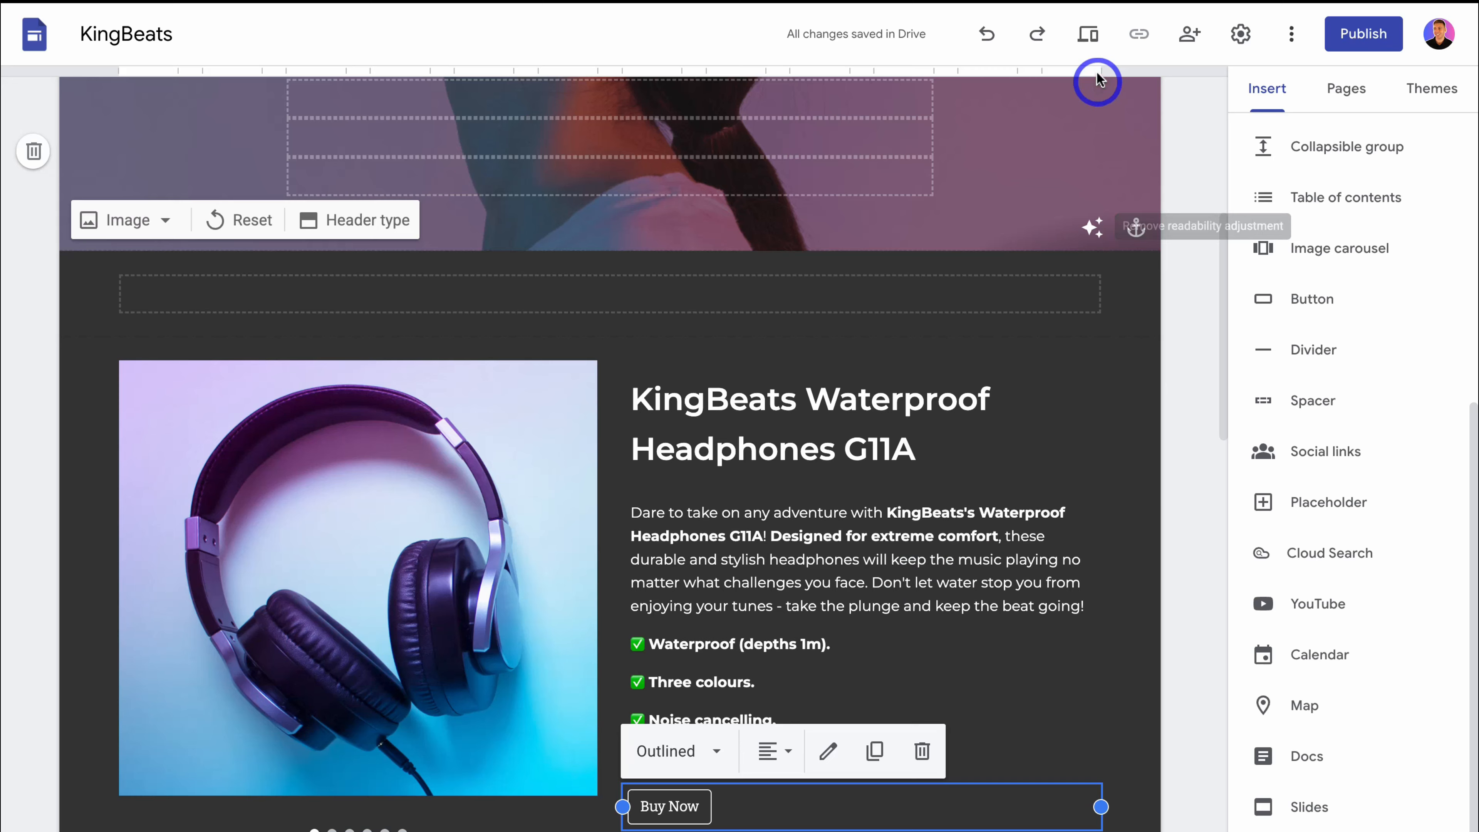
Preview the site and look through the headphones' image carousel and product section.
{"action": "left_click", "coordinate": [1087, 34]}
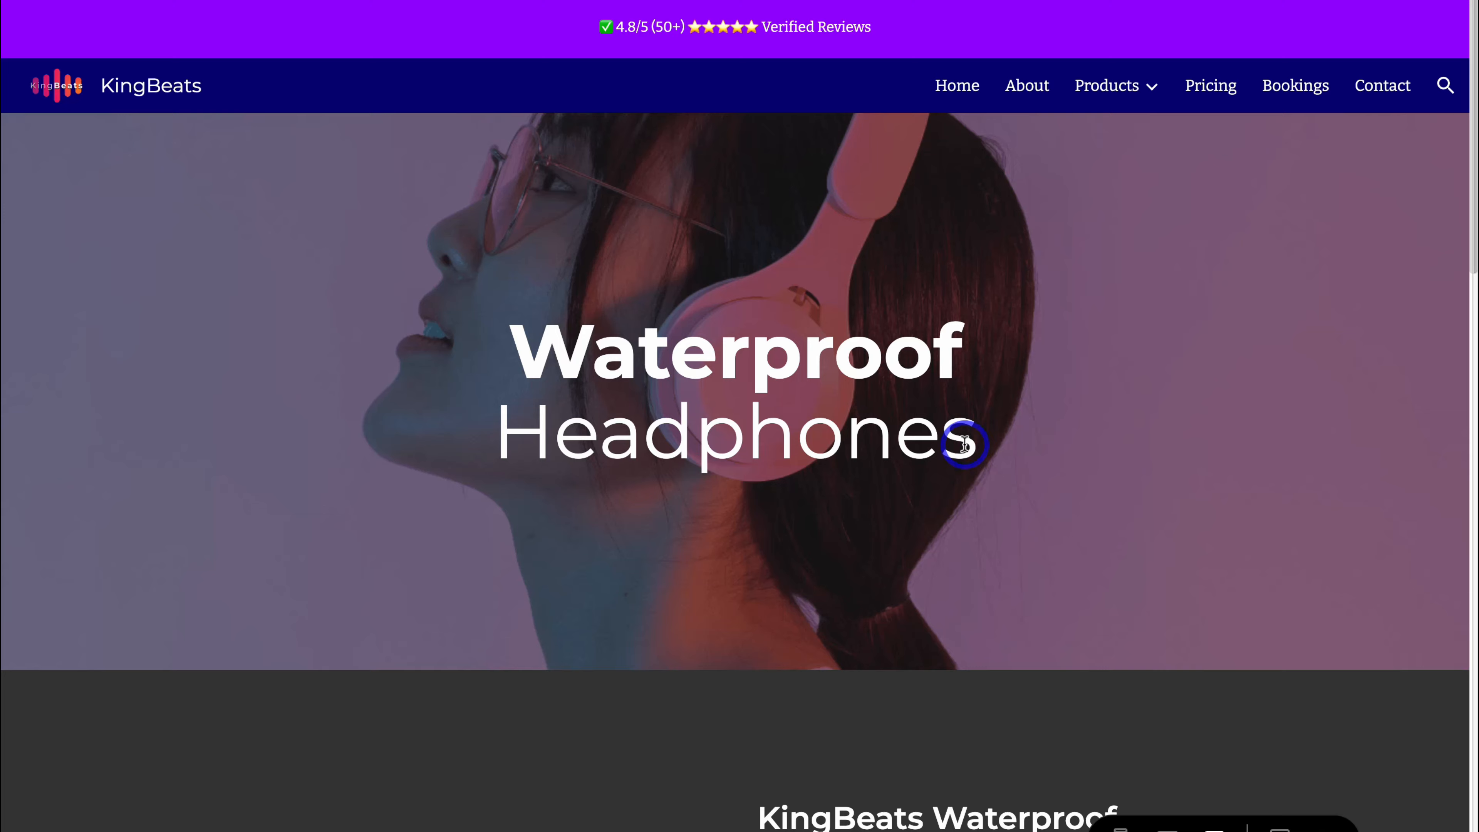
{"action": "scroll", "coordinate": [1076, 386], "scroll_direction": "down", "scroll_amount": 5}
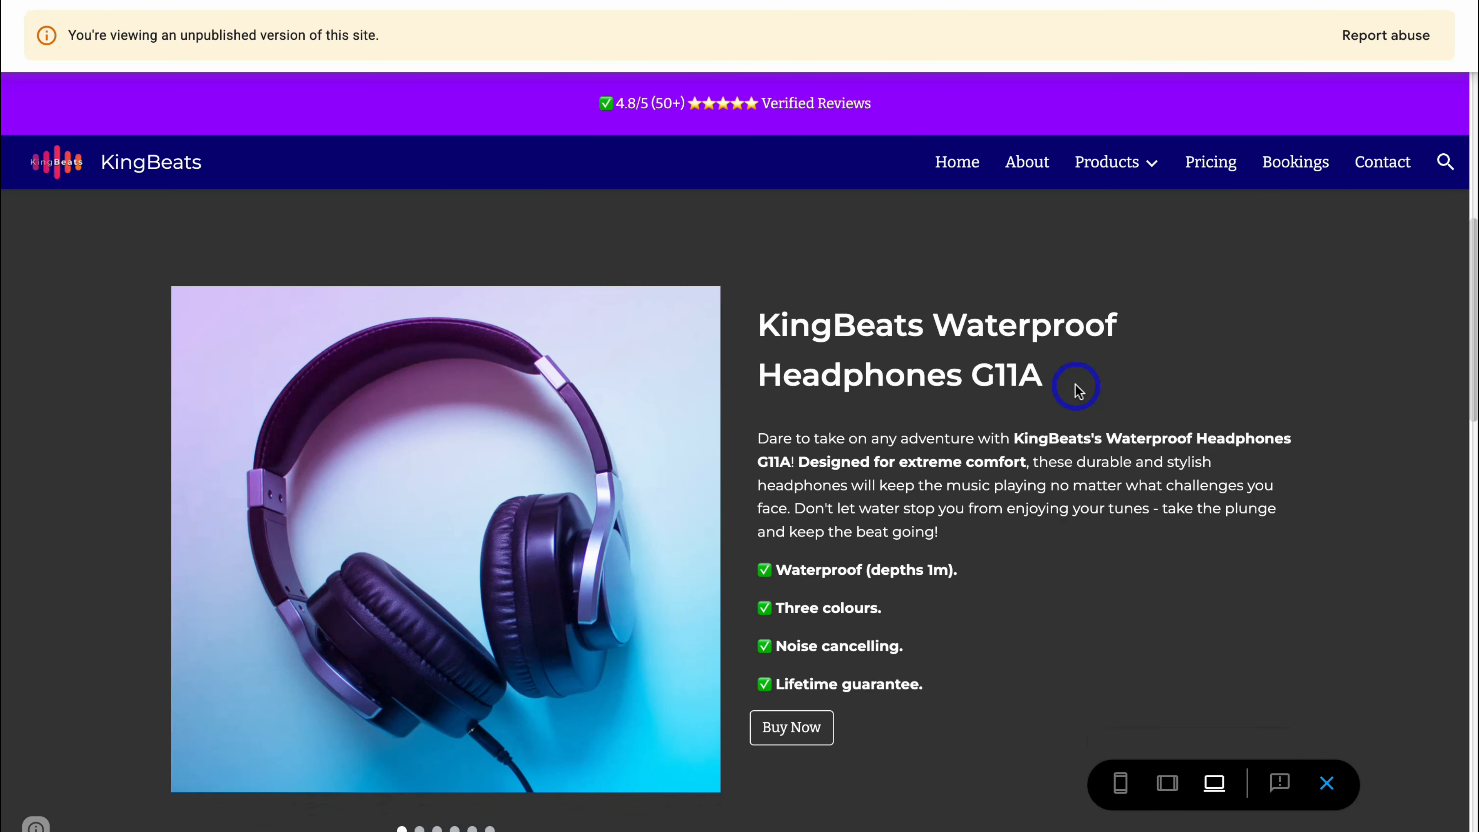
{"action": "scroll", "coordinate": [1075, 385], "scroll_direction": "down", "scroll_amount": 2}
{"action": "scroll", "coordinate": [1078, 387], "scroll_direction": "up", "scroll_amount": 2}
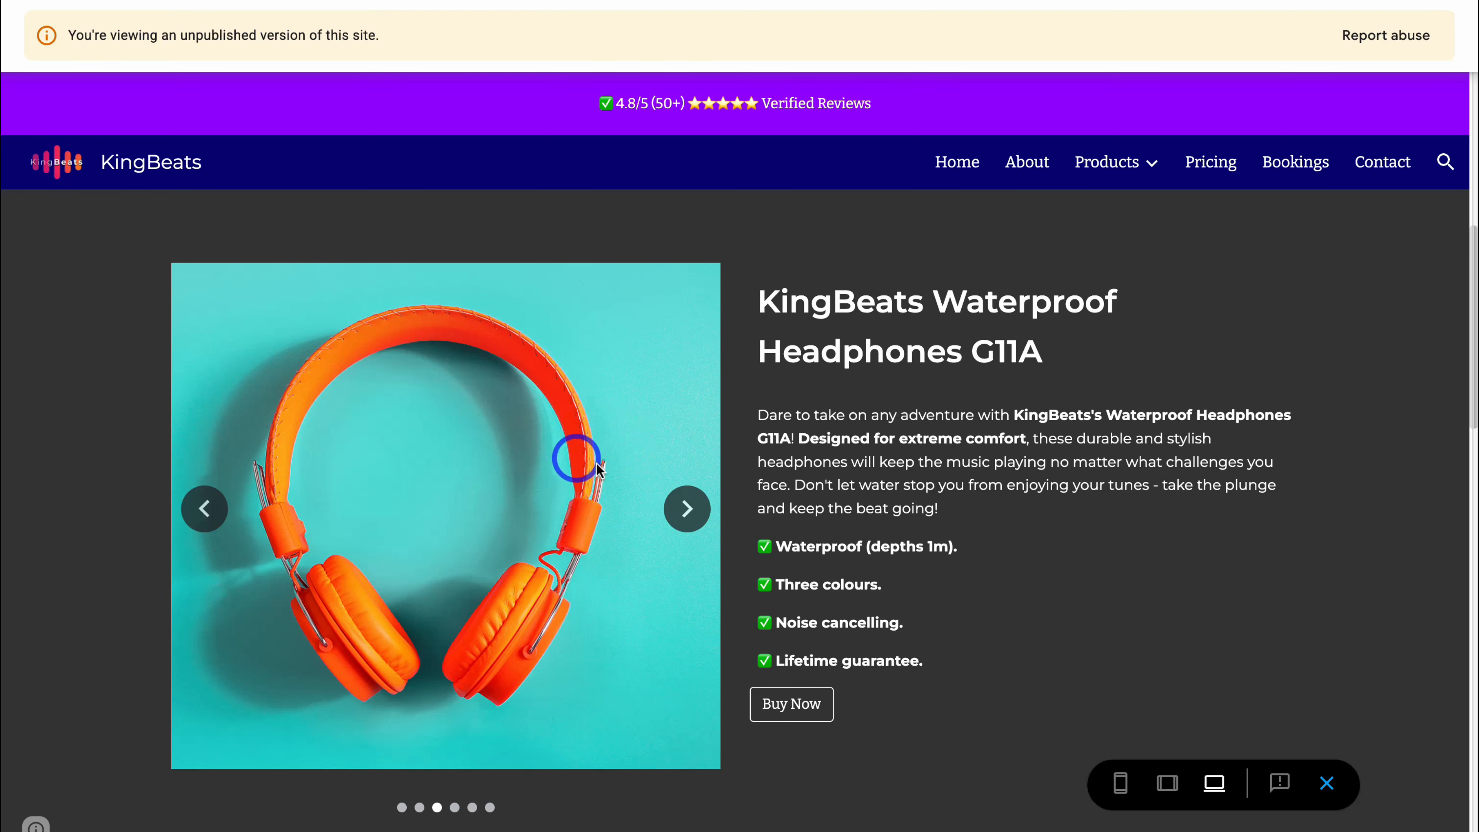
{"action": "left_click", "coordinate": [688, 513]}
{"action": "left_click", "coordinate": [689, 515]}
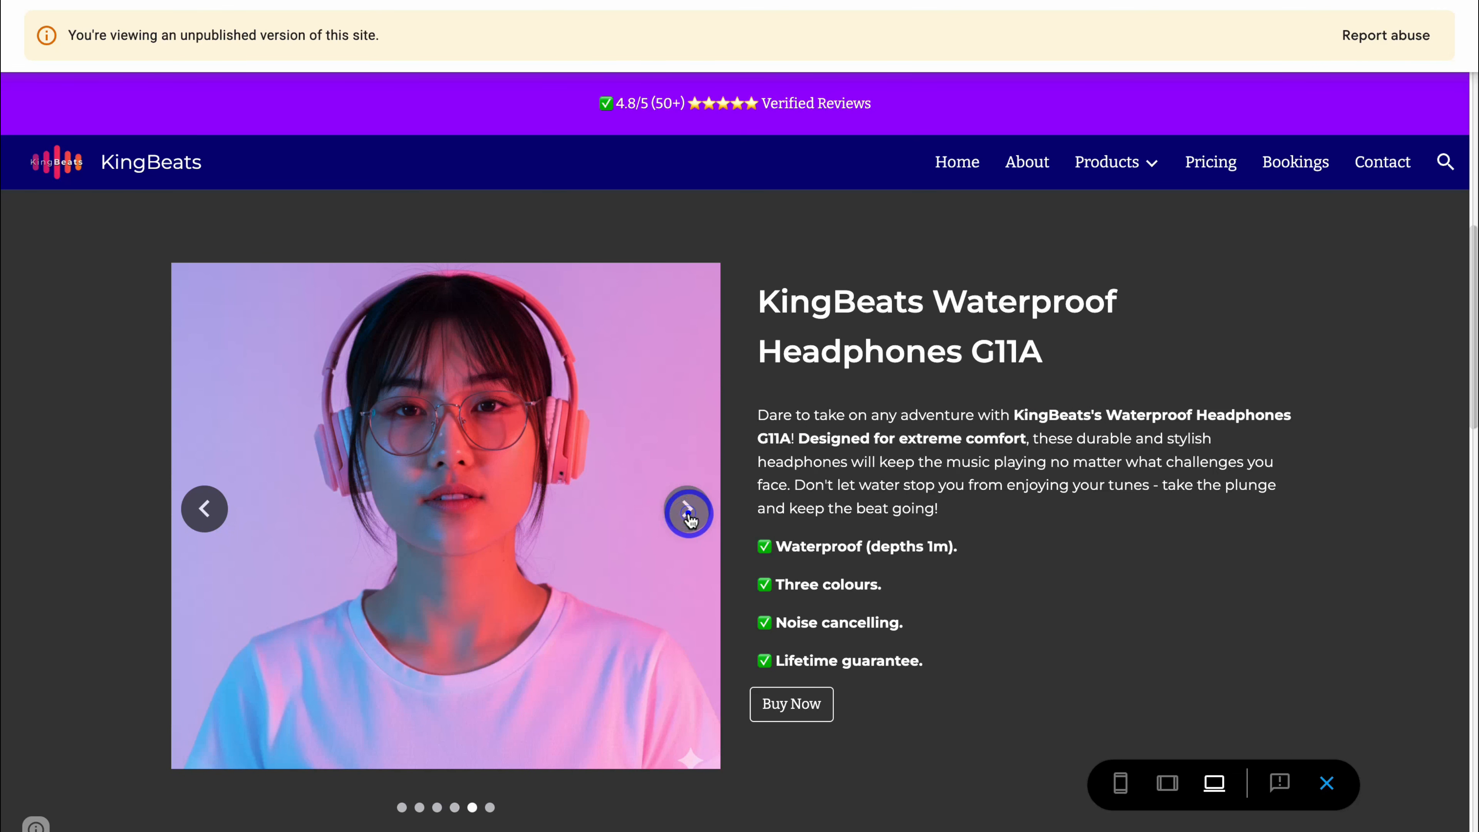
{"action": "left_click", "coordinate": [690, 517]}
{"action": "left_click", "coordinate": [691, 515]}
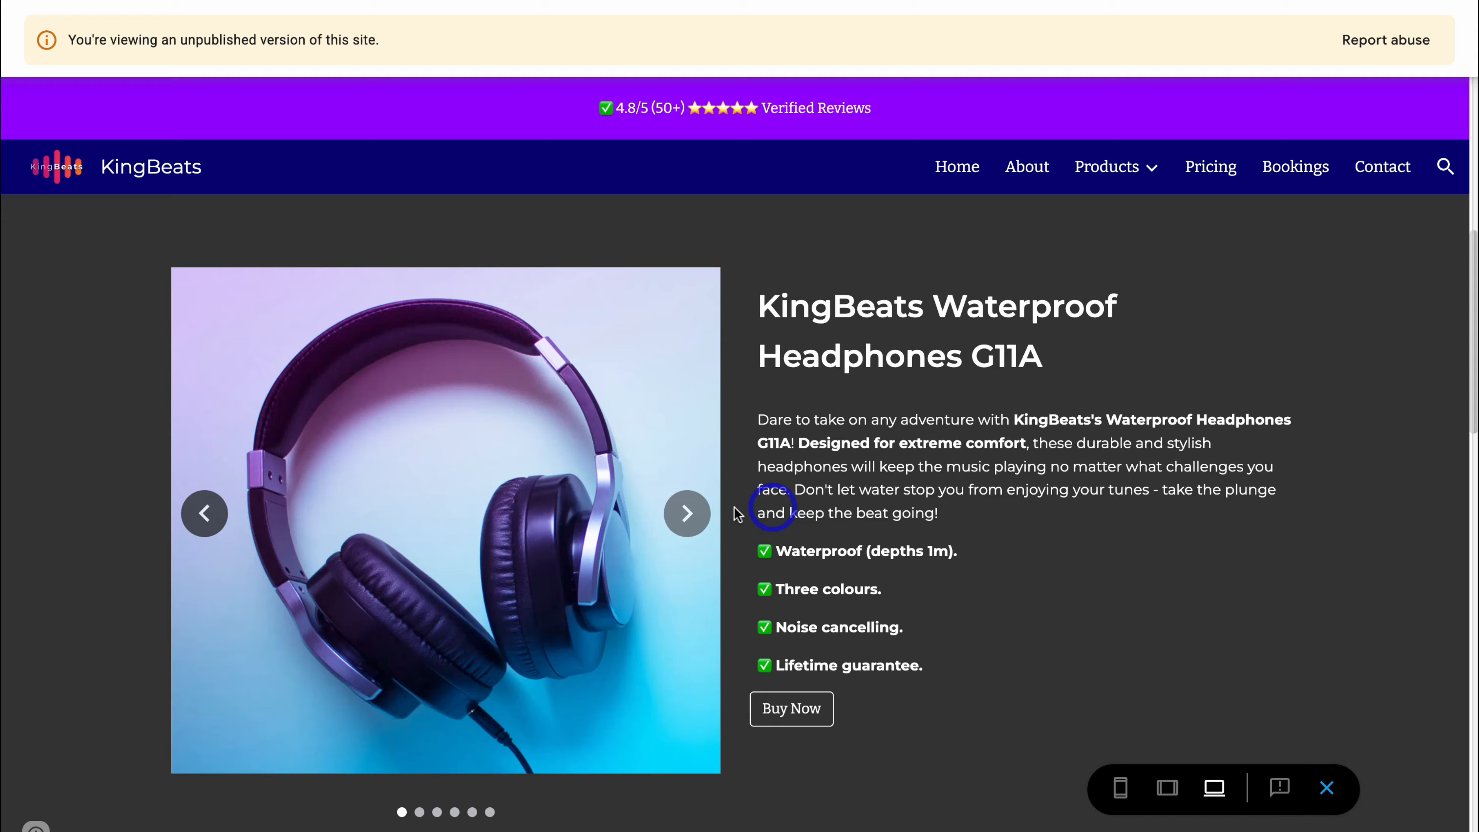
{"action": "left_click", "coordinate": [687, 513]}
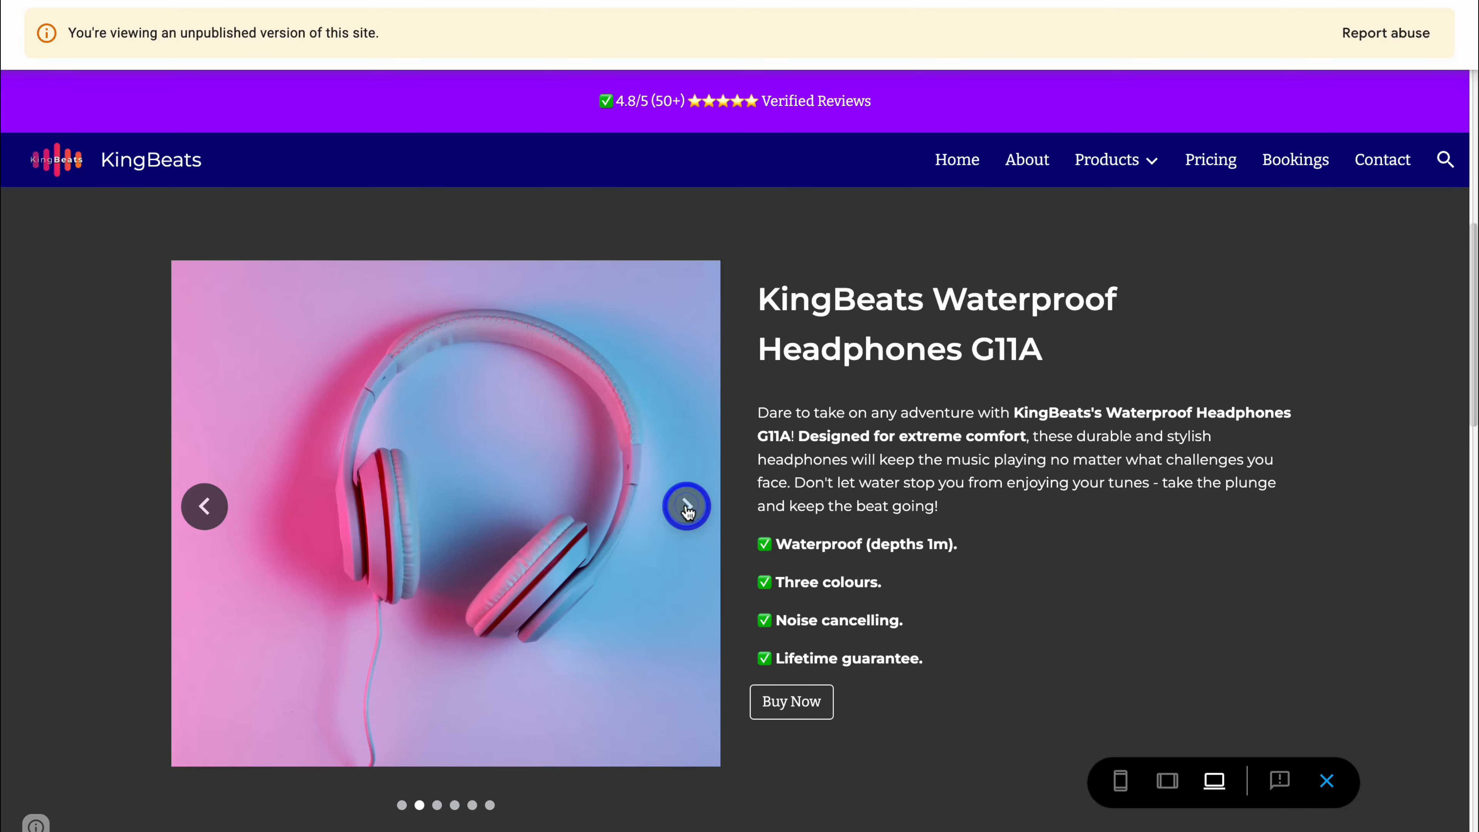
{"action": "scroll", "coordinate": [792, 757], "scroll_direction": "down", "scroll_amount": 2}
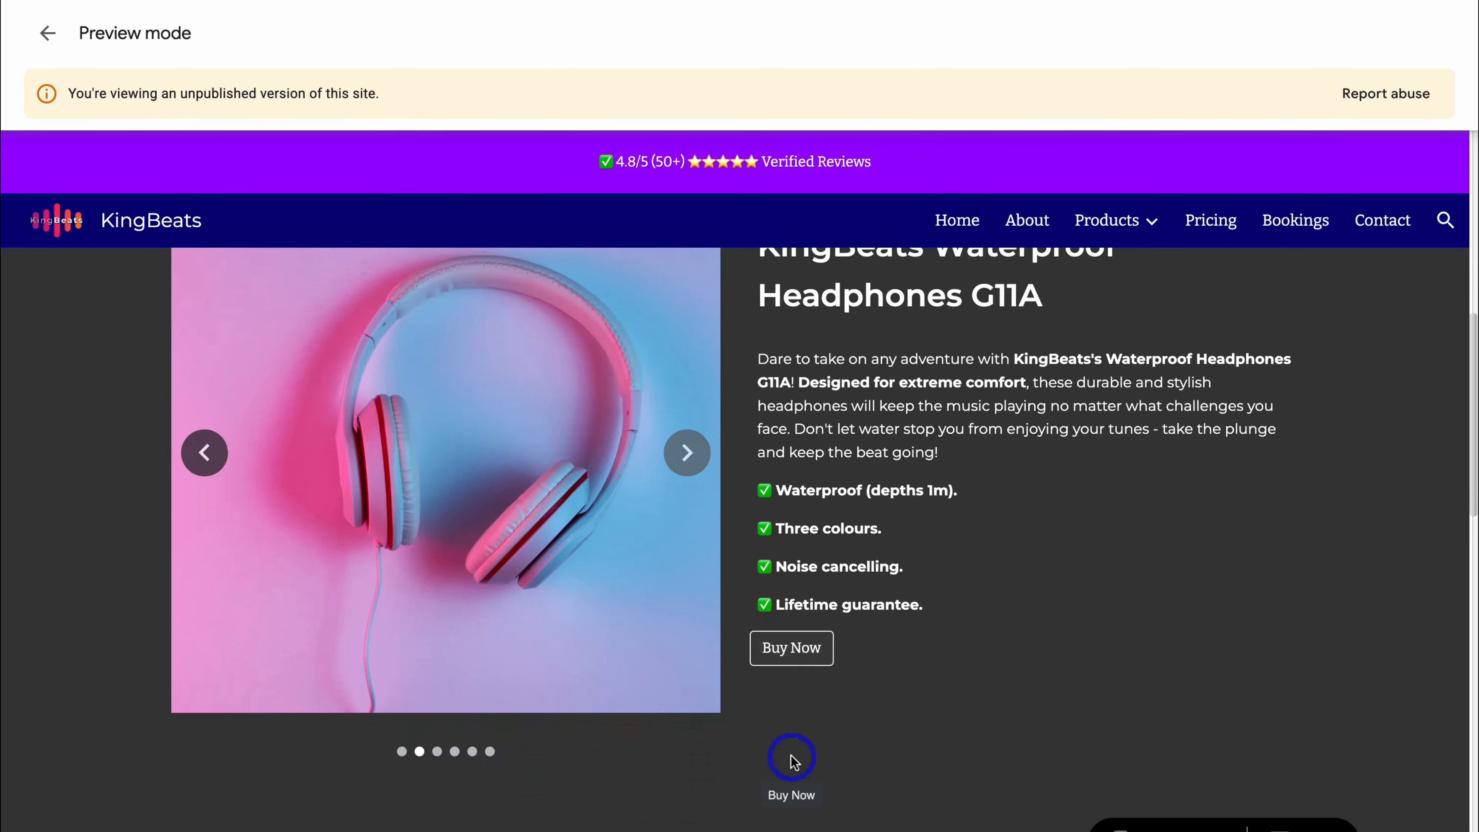
Open the checkout from the Buy Now button, expand the headphones' description, choose the NZD price and switch to paying without Link.
{"action": "left_click", "coordinate": [797, 643]}
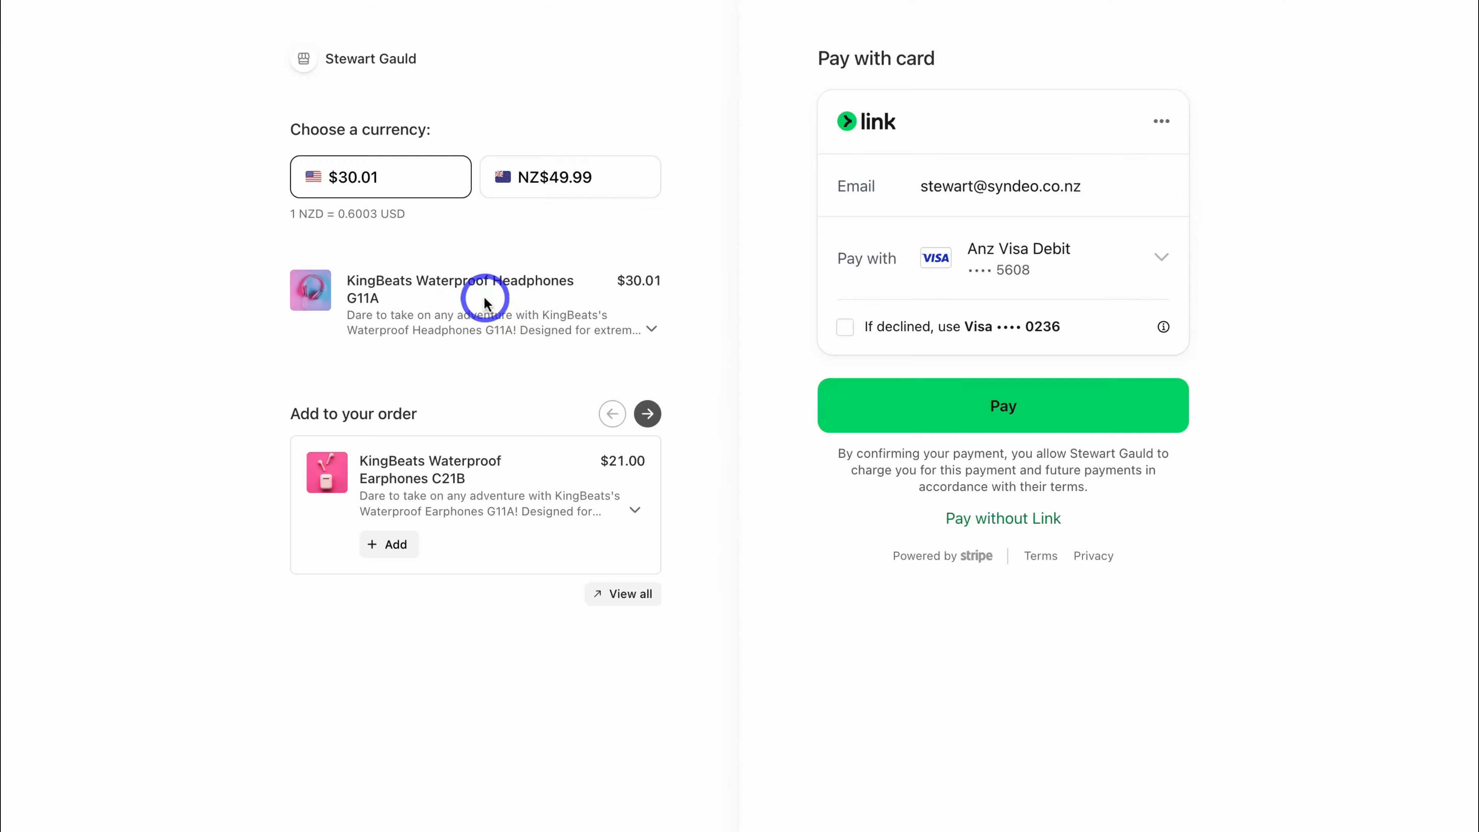
{"action": "left_click", "coordinate": [652, 329]}
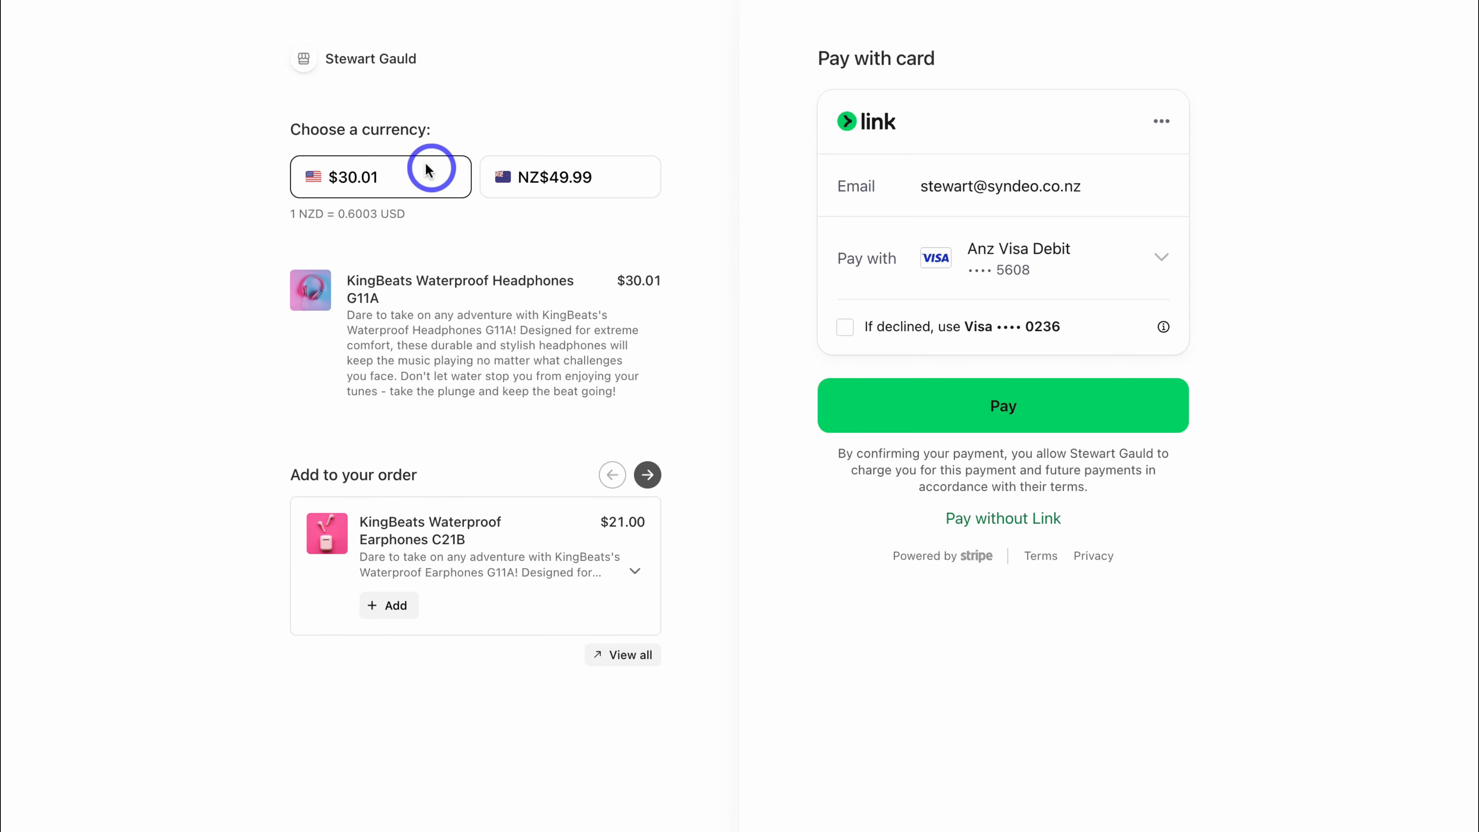
{"action": "left_click", "coordinate": [529, 177]}
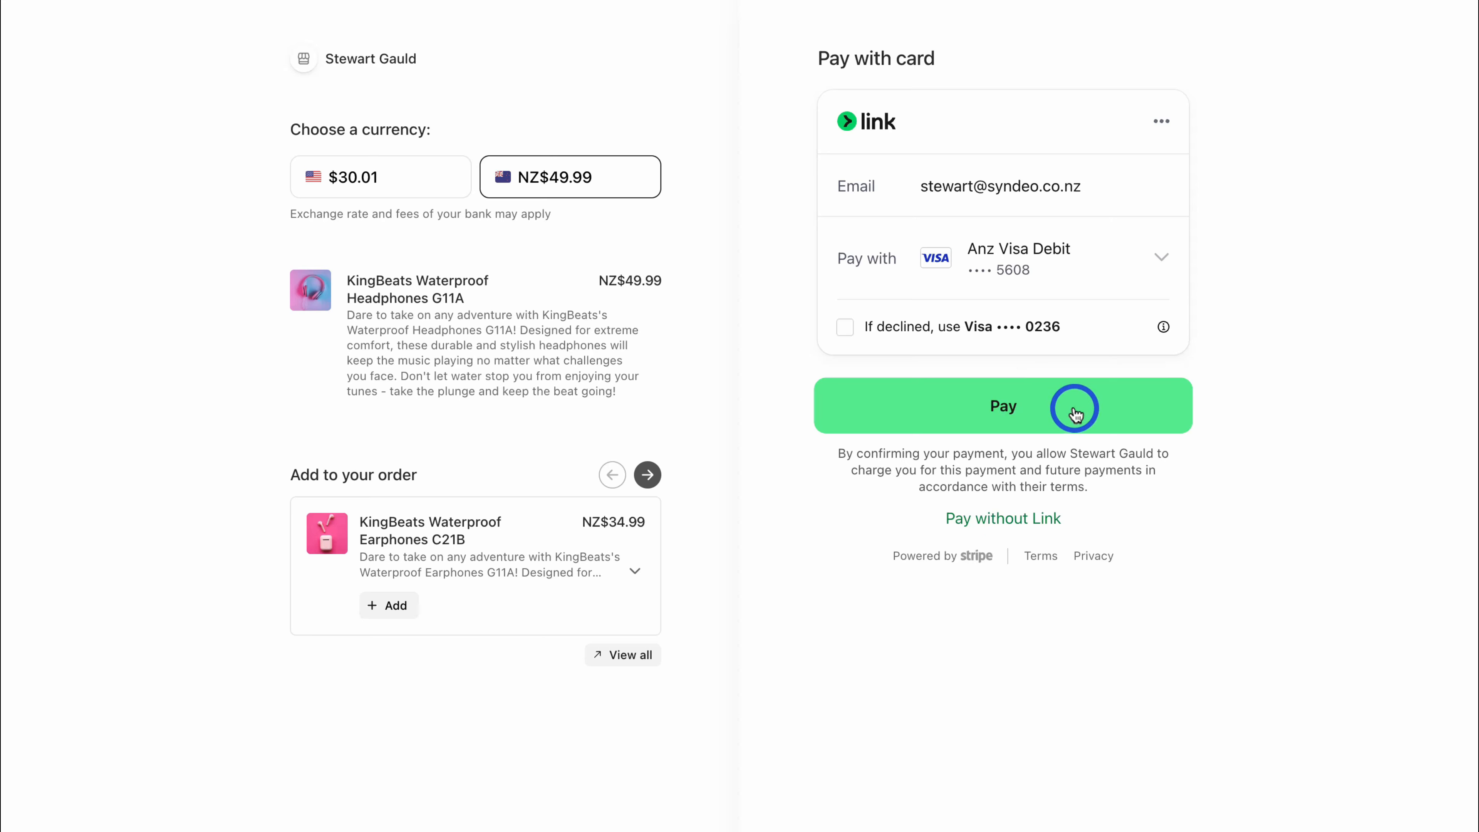
{"action": "left_click", "coordinate": [1021, 522]}
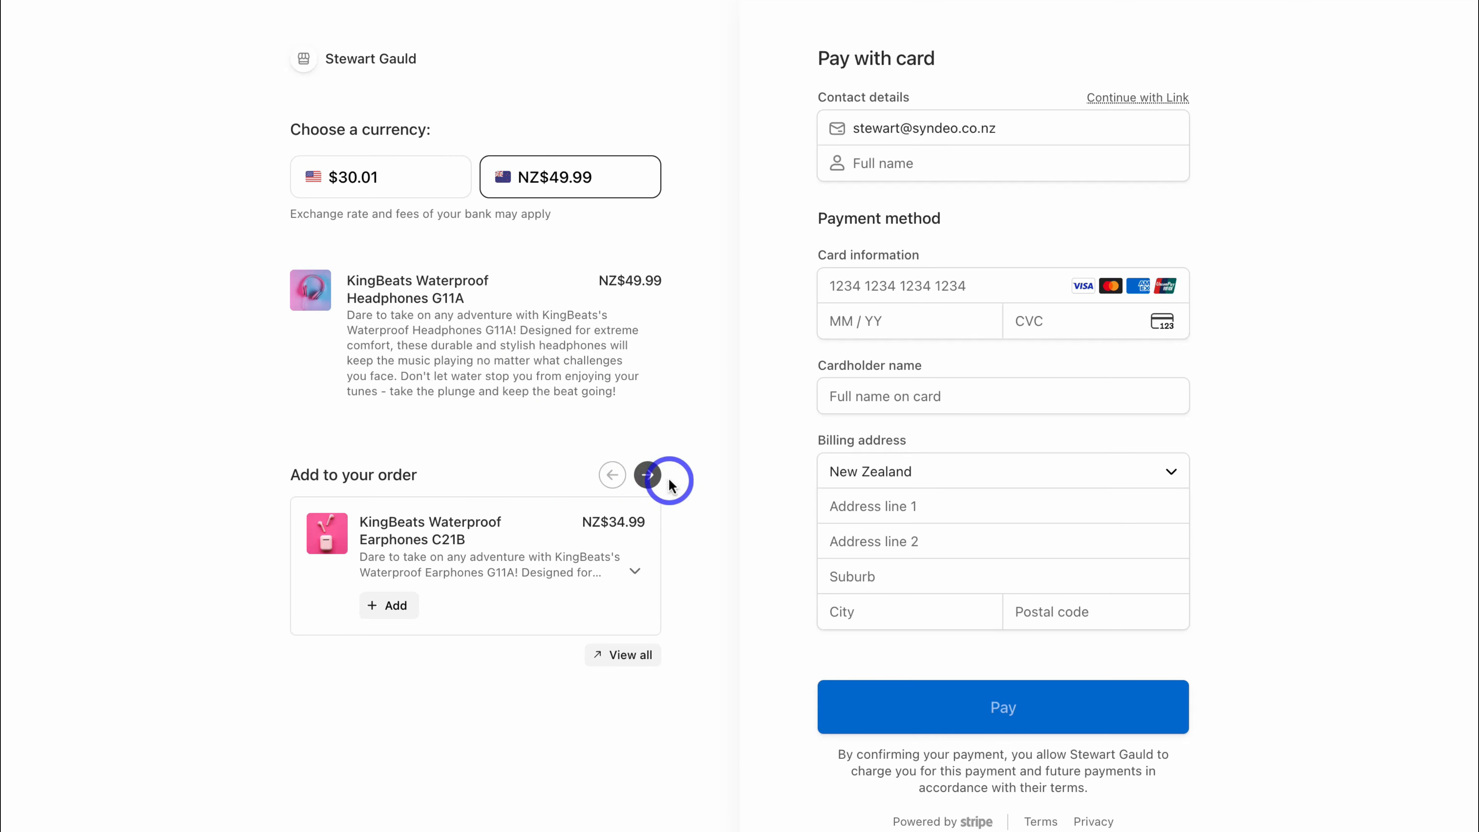
Browse the recommended products at checkout and add the KingBeats Waterproof Earphones C21B to the order.
{"action": "left_click", "coordinate": [644, 477]}
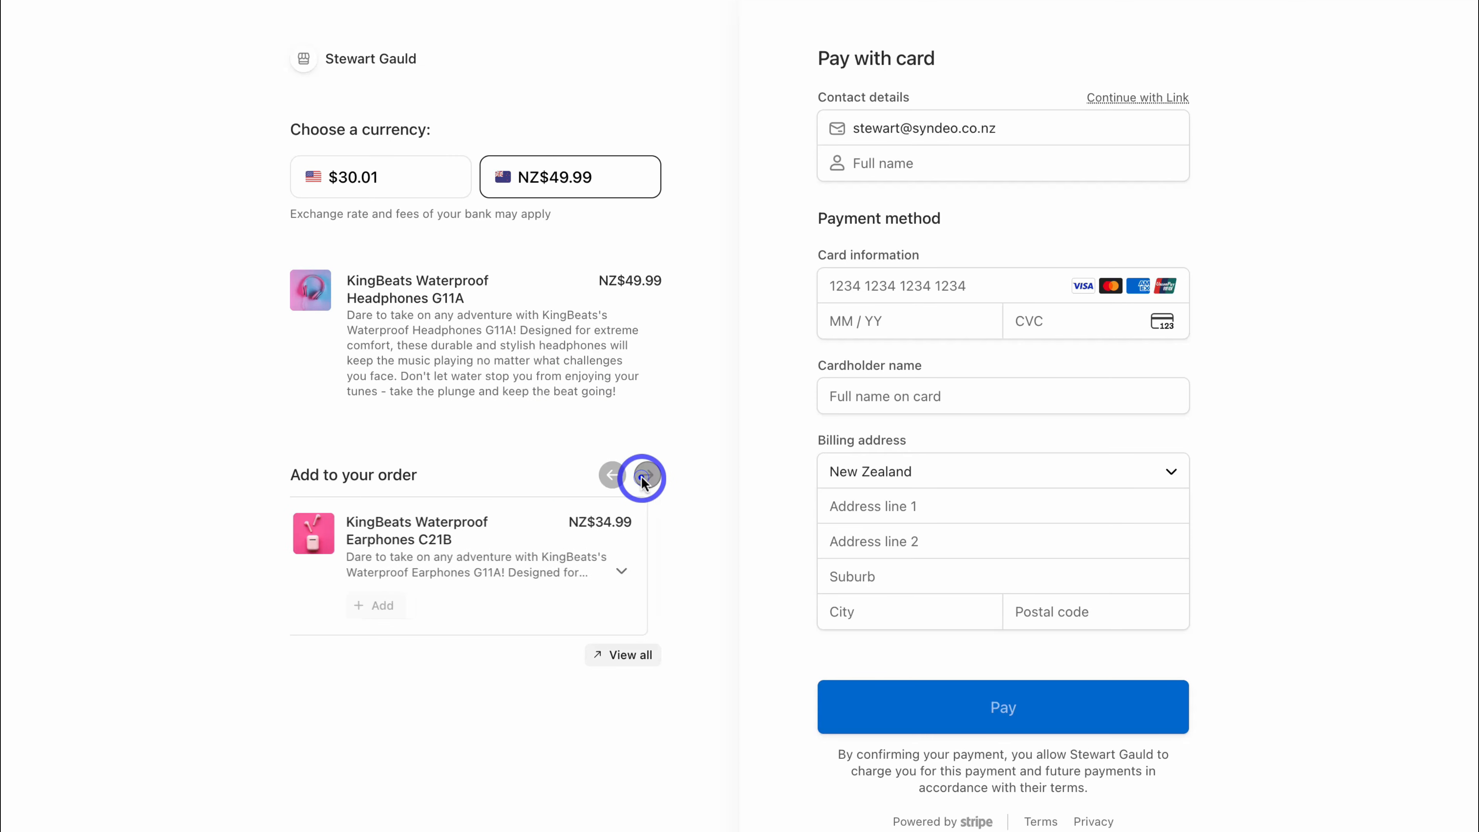
{"action": "left_click", "coordinate": [612, 475]}
{"action": "left_click", "coordinate": [385, 603]}
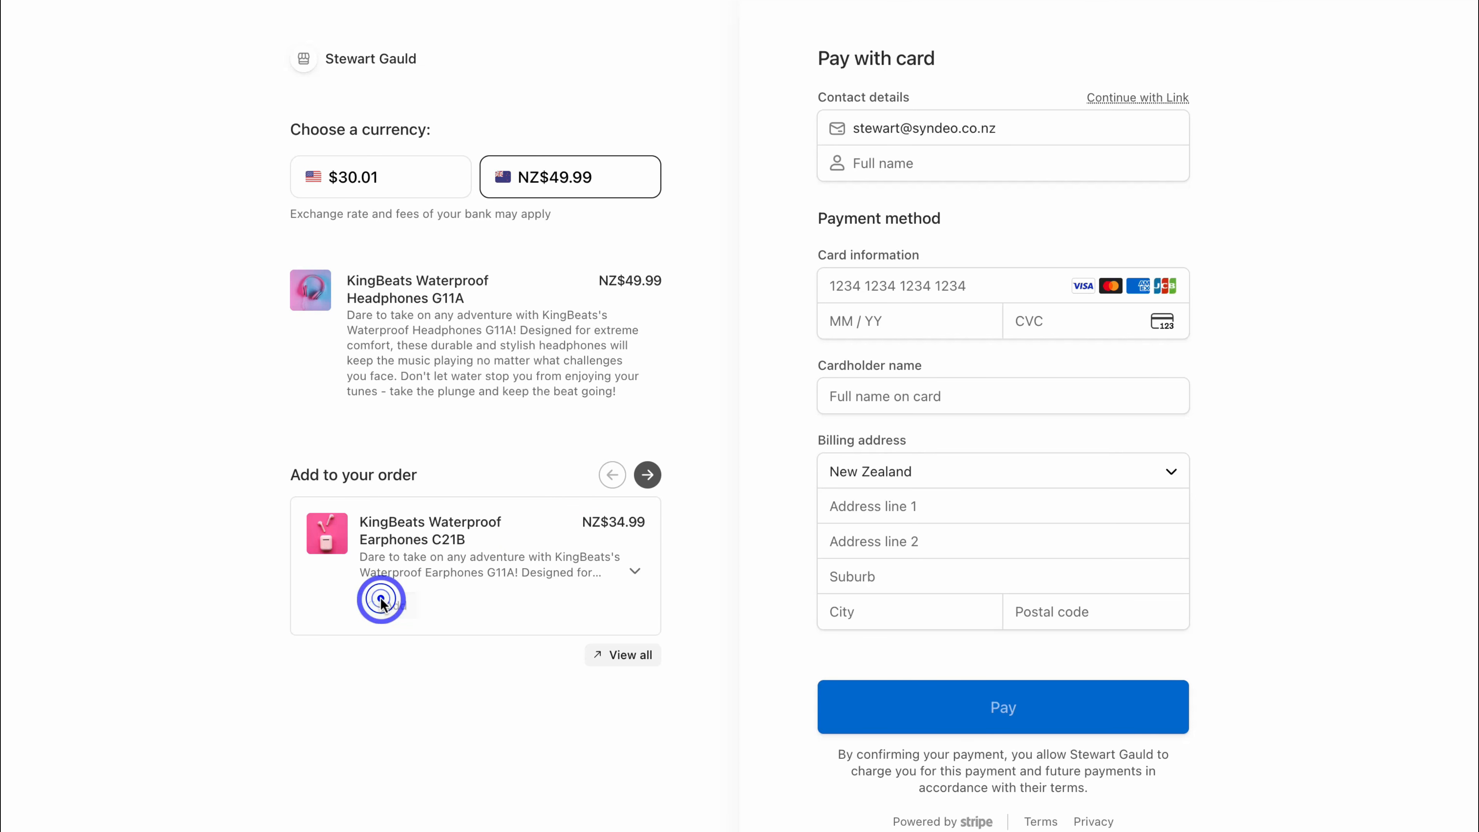